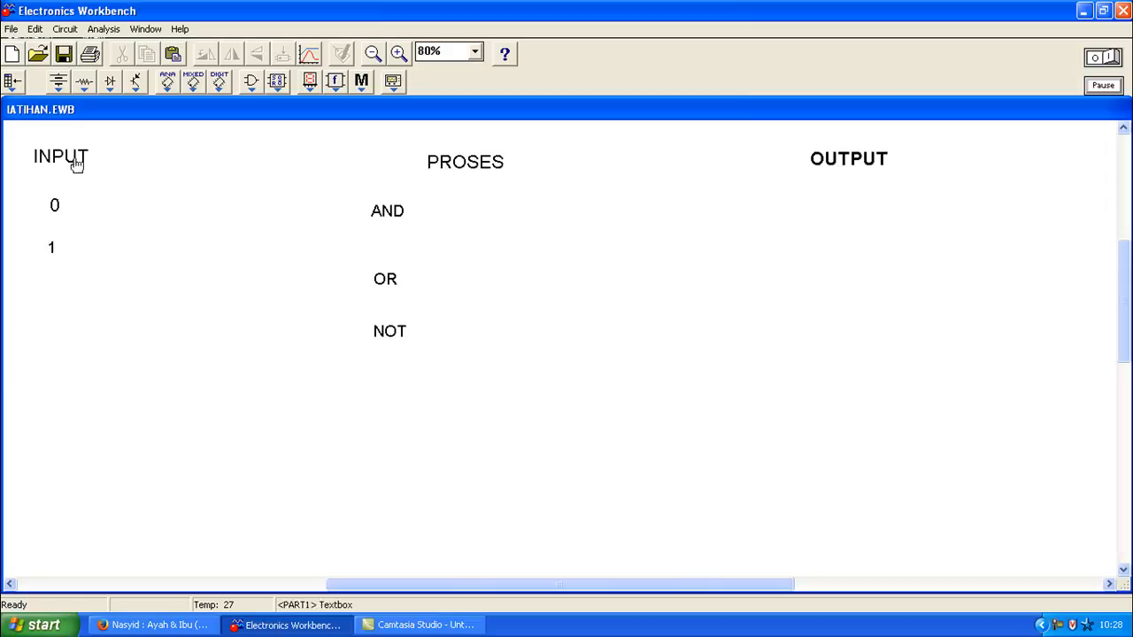
Step: Place a ground beside the 0 input and a +Vcc source beside 1, then nudge the OR label up
click(58, 84)
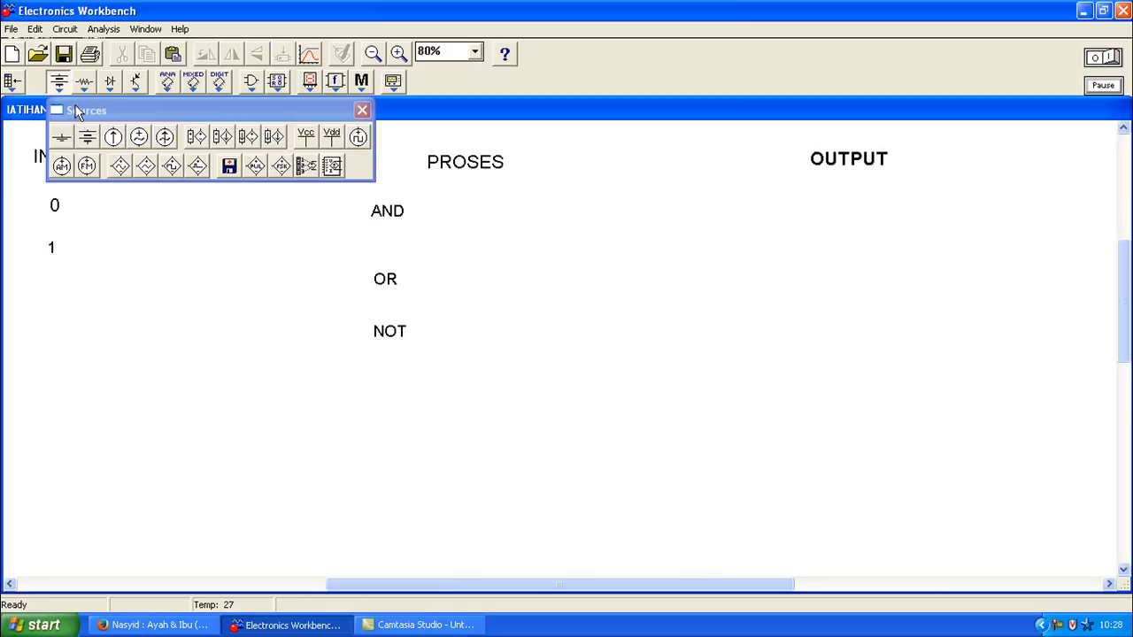
drag(64, 144, 102, 217)
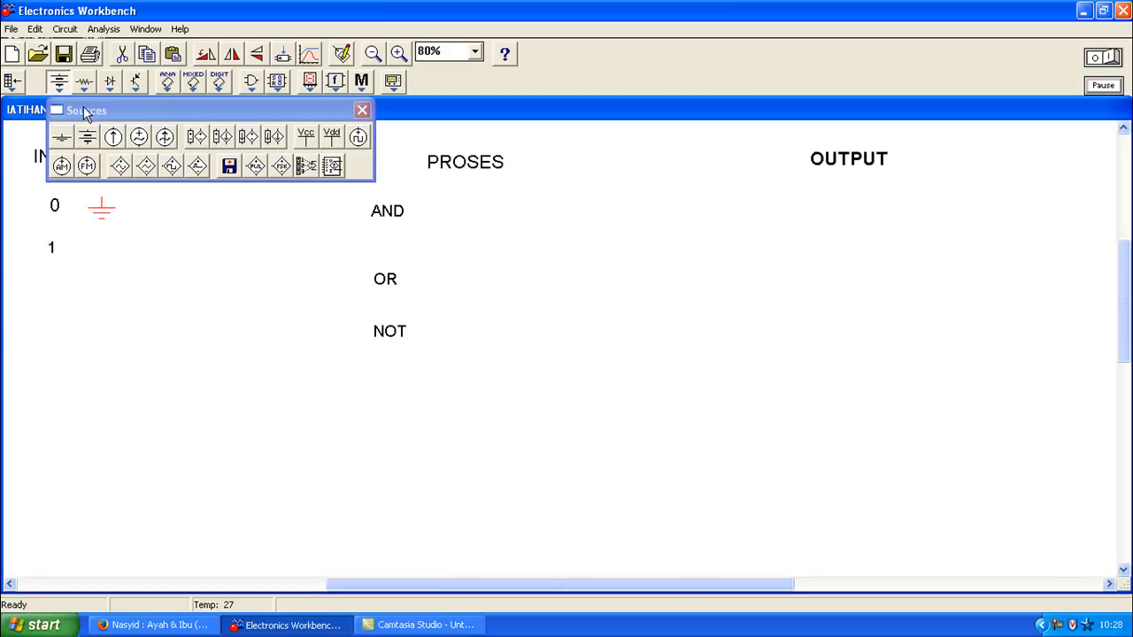
drag(308, 144, 96, 255)
click(362, 110)
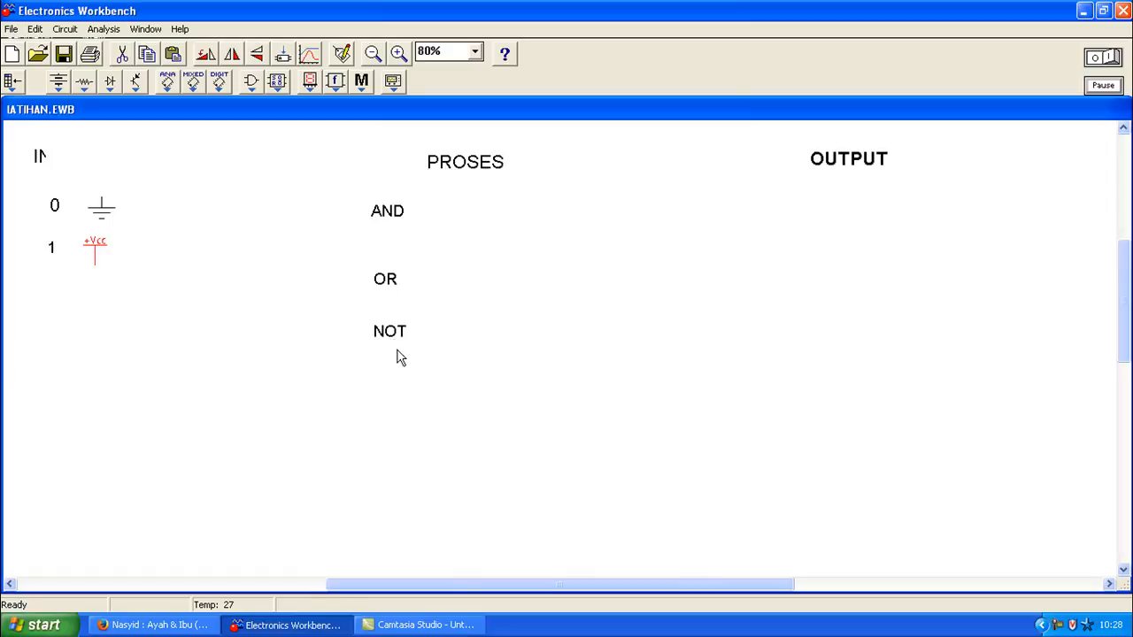
drag(383, 287, 383, 275)
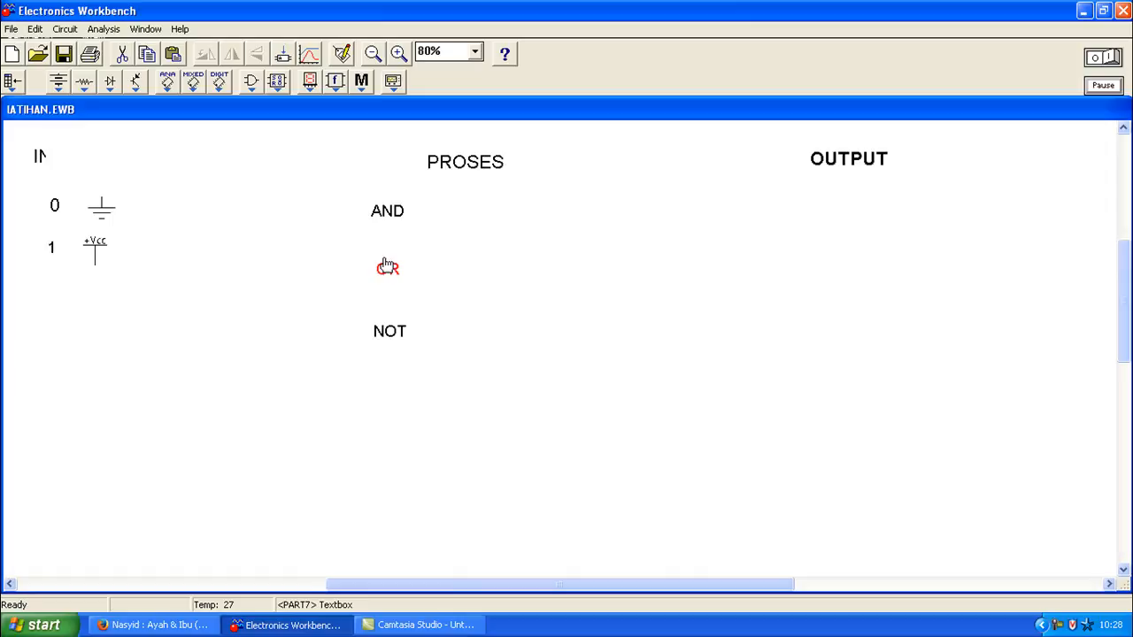
Step: Drop AND, OR and NOT gate symbols from the Logic Gates bin beside their matching labels
click(257, 88)
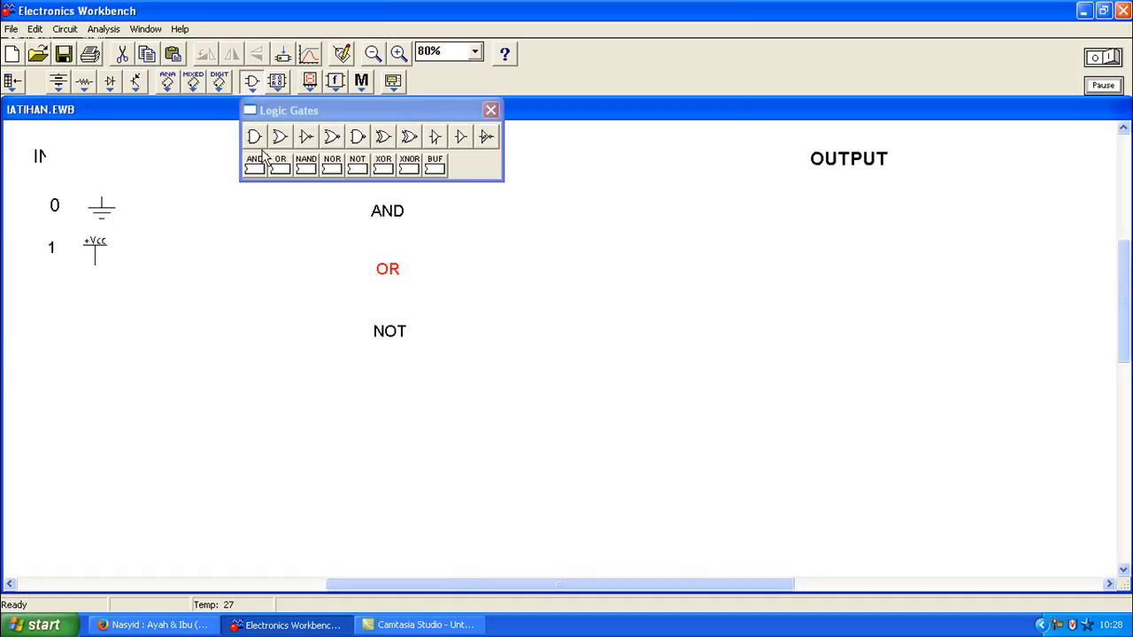
drag(254, 137, 481, 211)
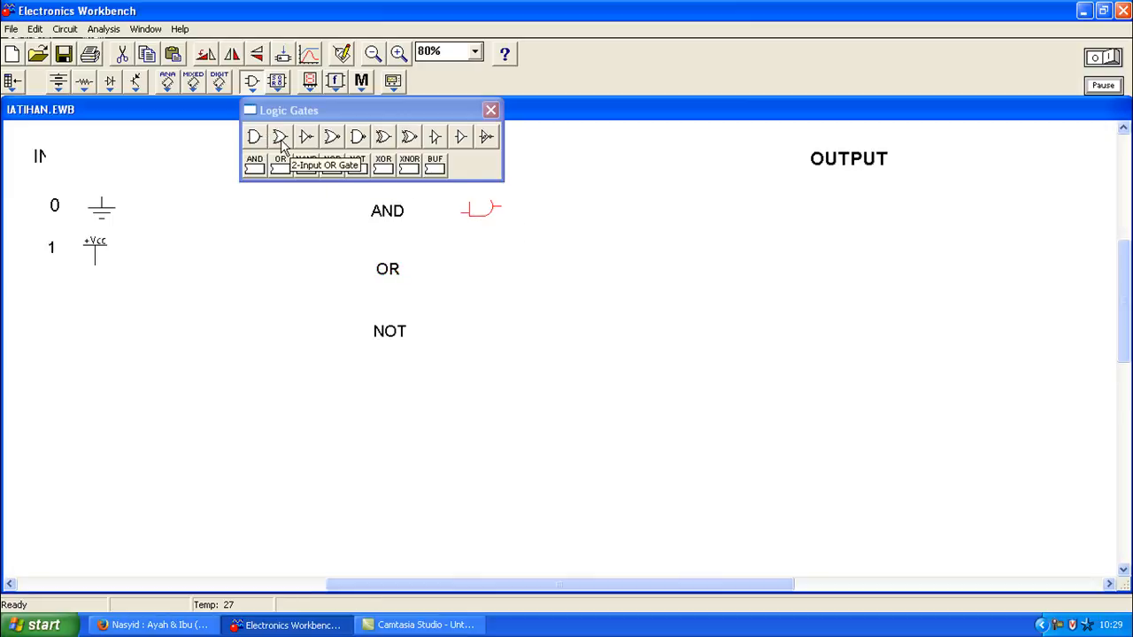
drag(283, 140, 472, 268)
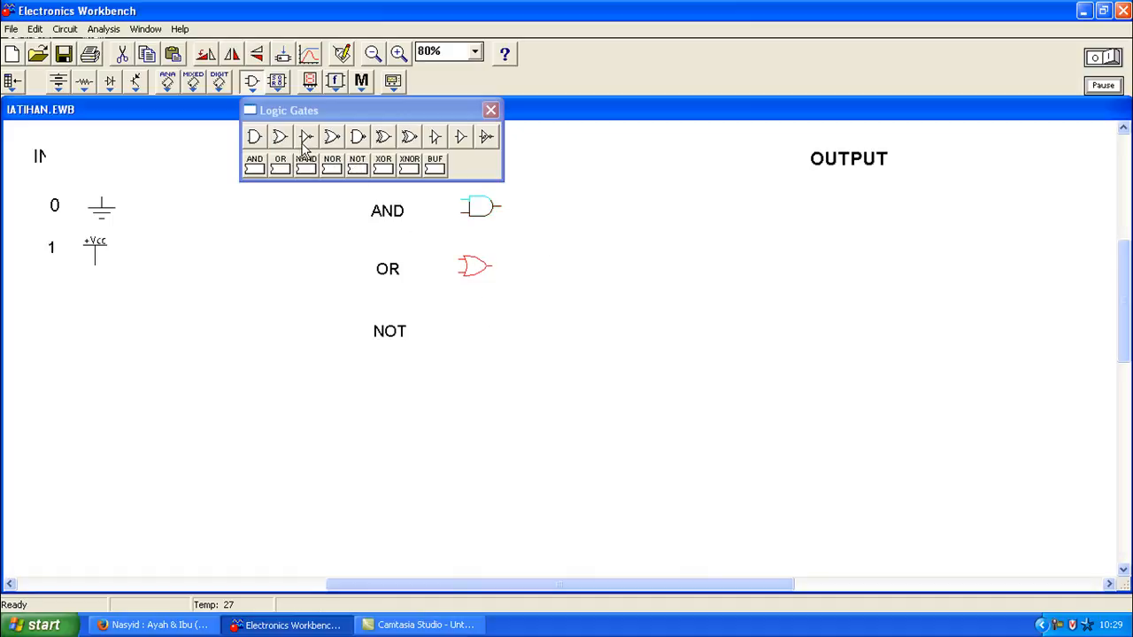
drag(305, 142, 466, 332)
click(533, 294)
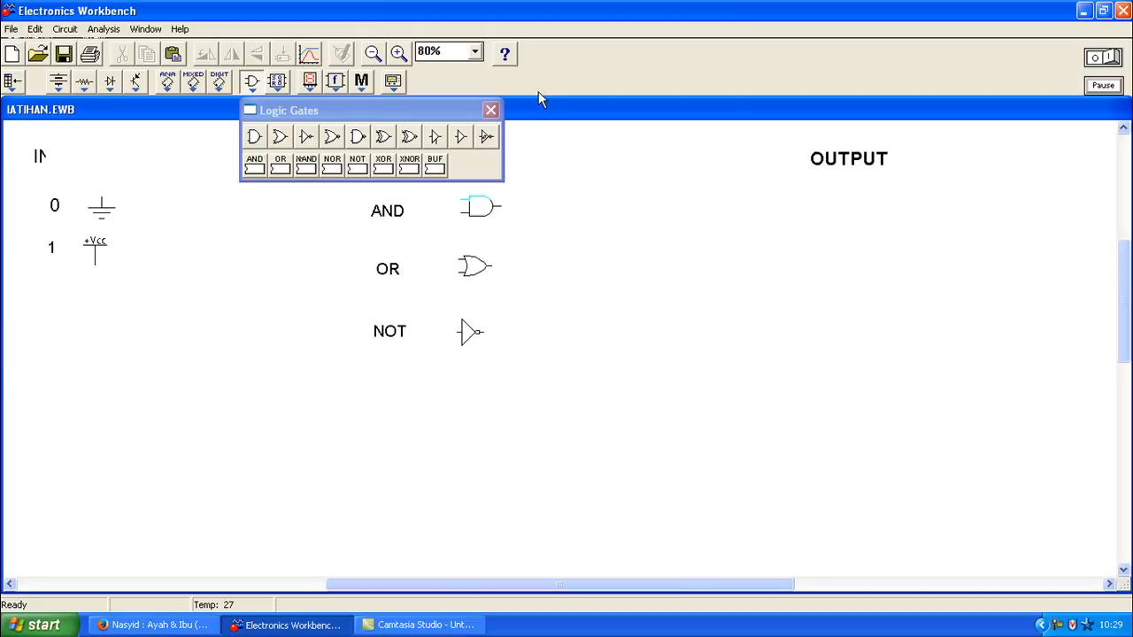
click(492, 109)
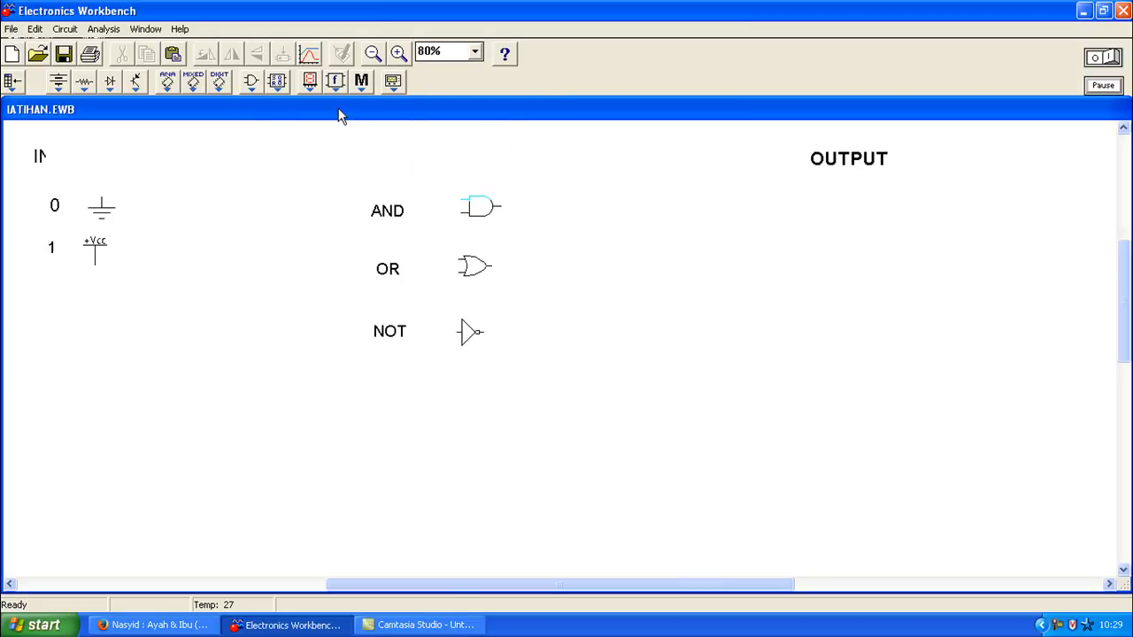
Step: Put a red indicator under OUTPUT and scroll down to the AND and NOT truth tables
click(310, 81)
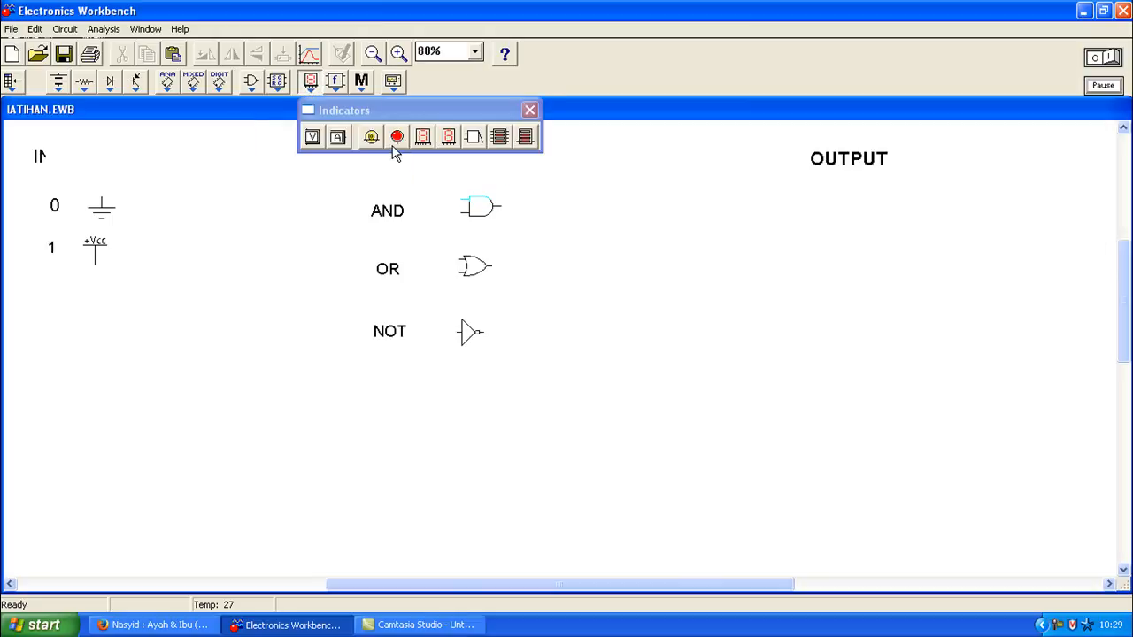
drag(397, 140, 847, 207)
click(758, 250)
drag(1126, 281, 1126, 341)
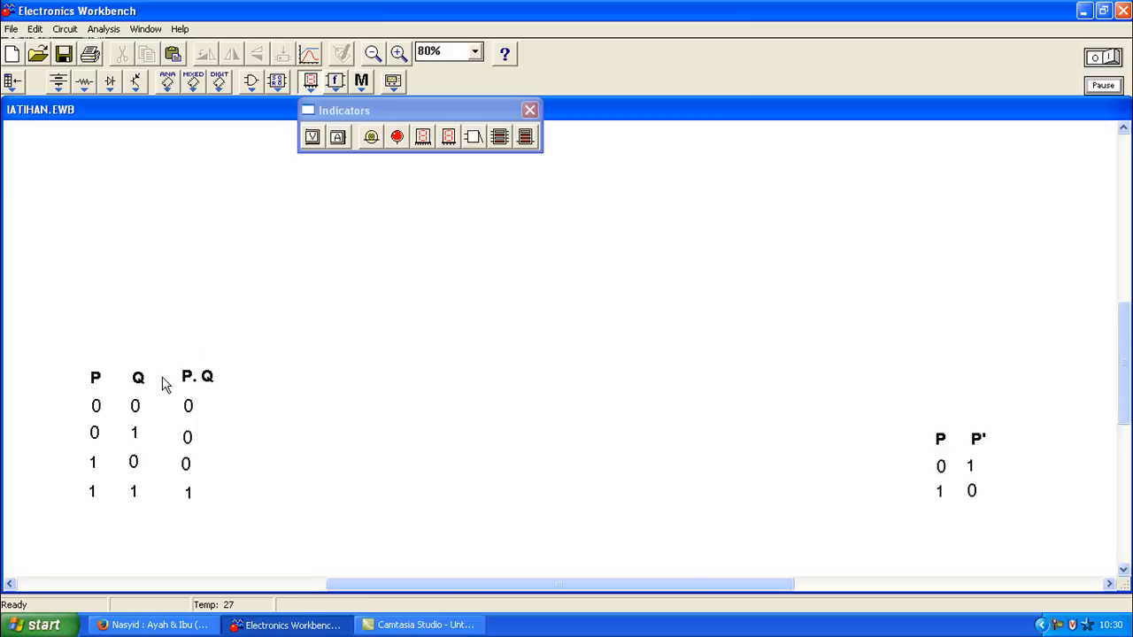
Step: Place a 2-input AND gate between the two truth tables
click(253, 81)
drag(254, 137, 468, 443)
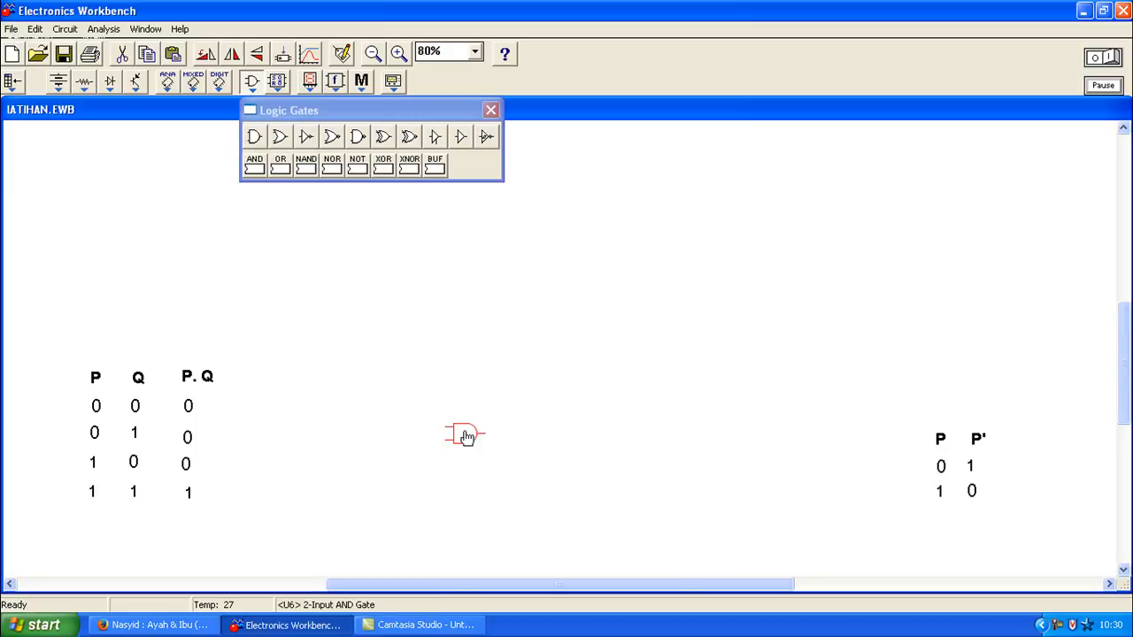
click(445, 369)
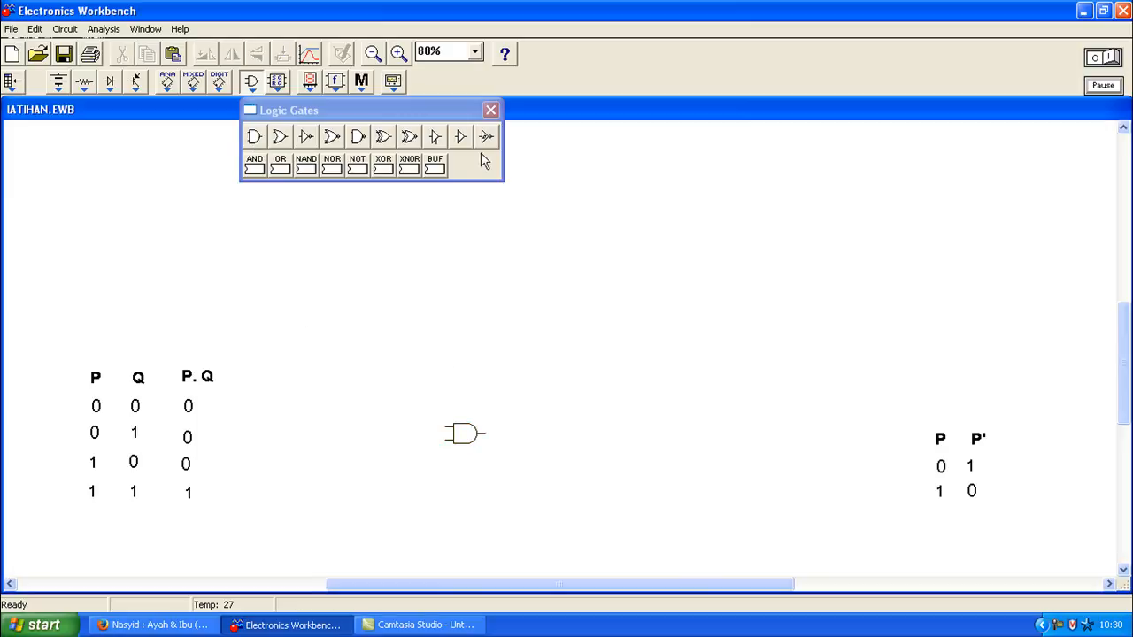
click(491, 110)
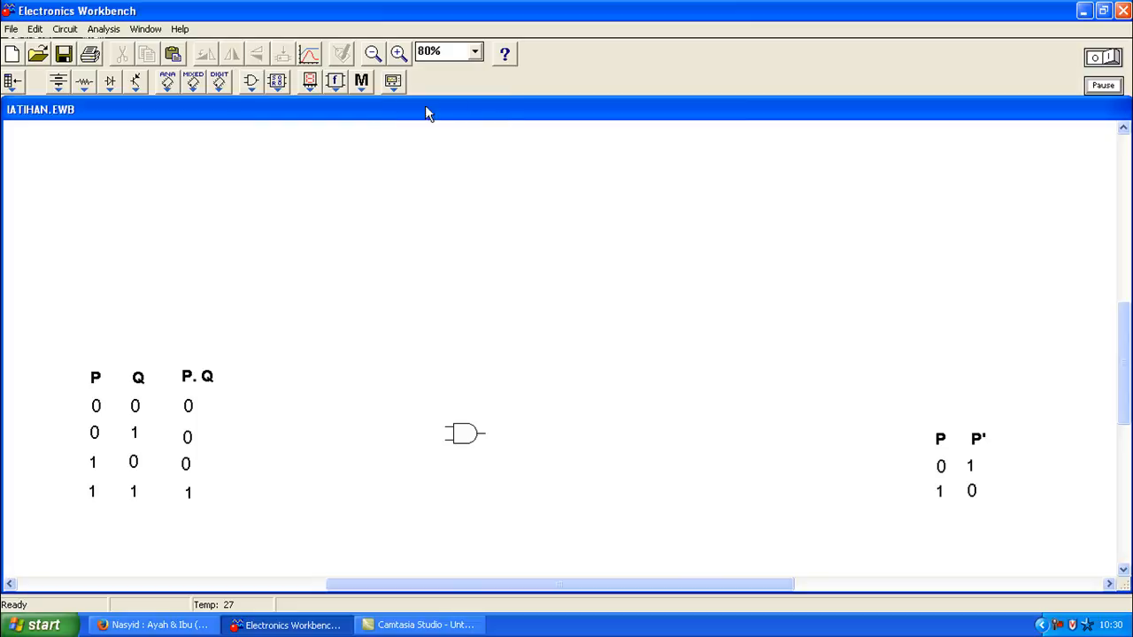
Step: Add a red probe above right of the AND gate and wire it to the gate output
click(312, 82)
drag(396, 137, 548, 400)
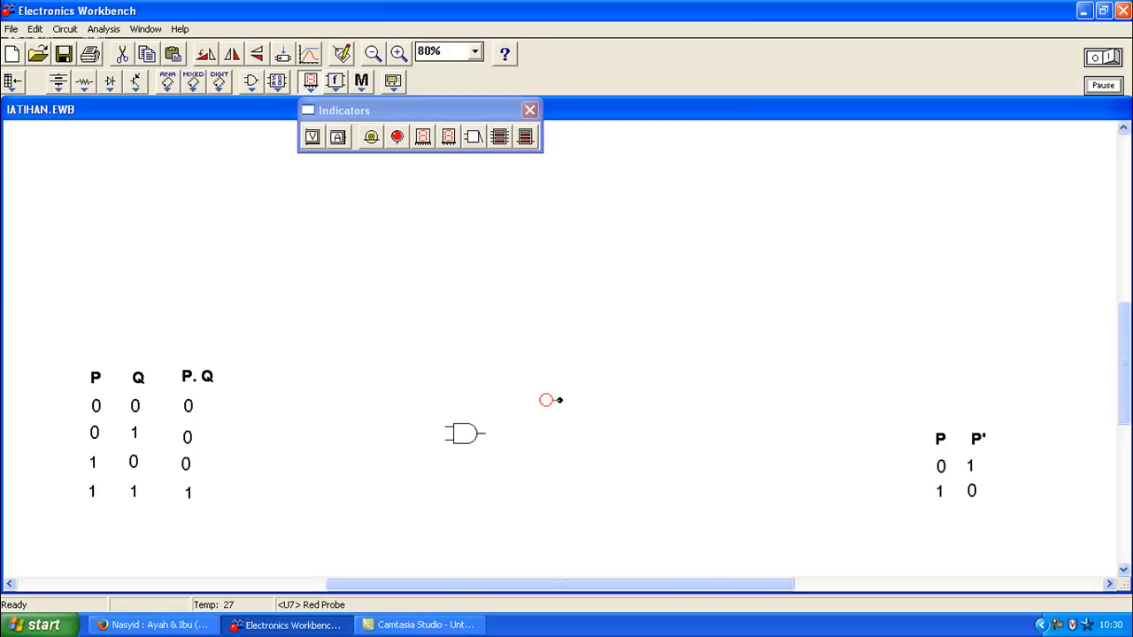
drag(555, 432, 486, 433)
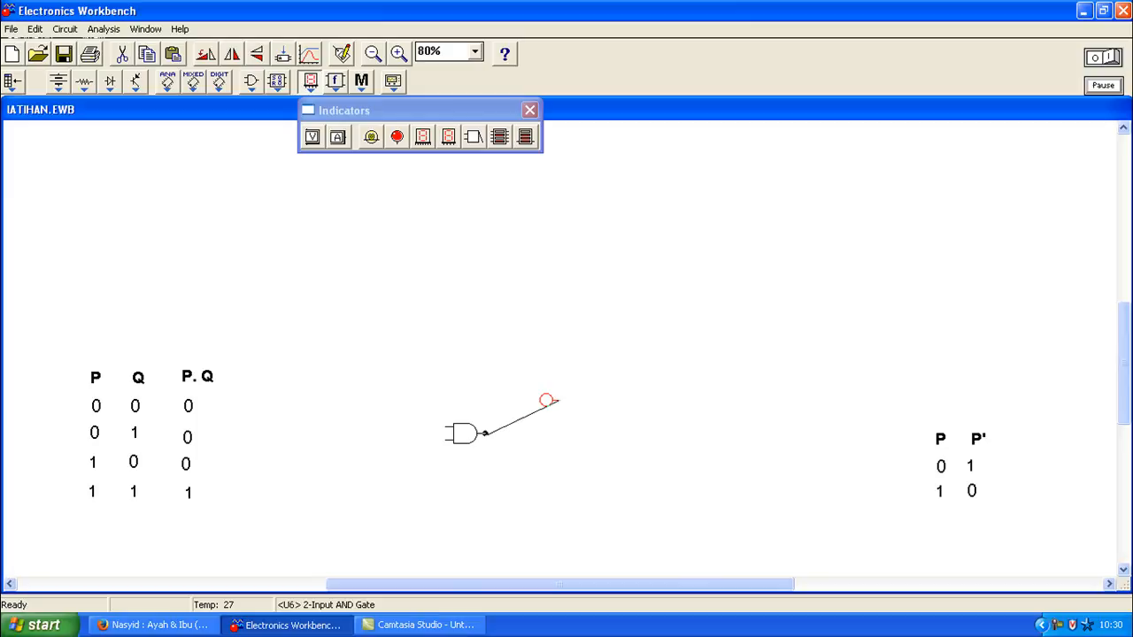
drag(485, 433, 484, 434)
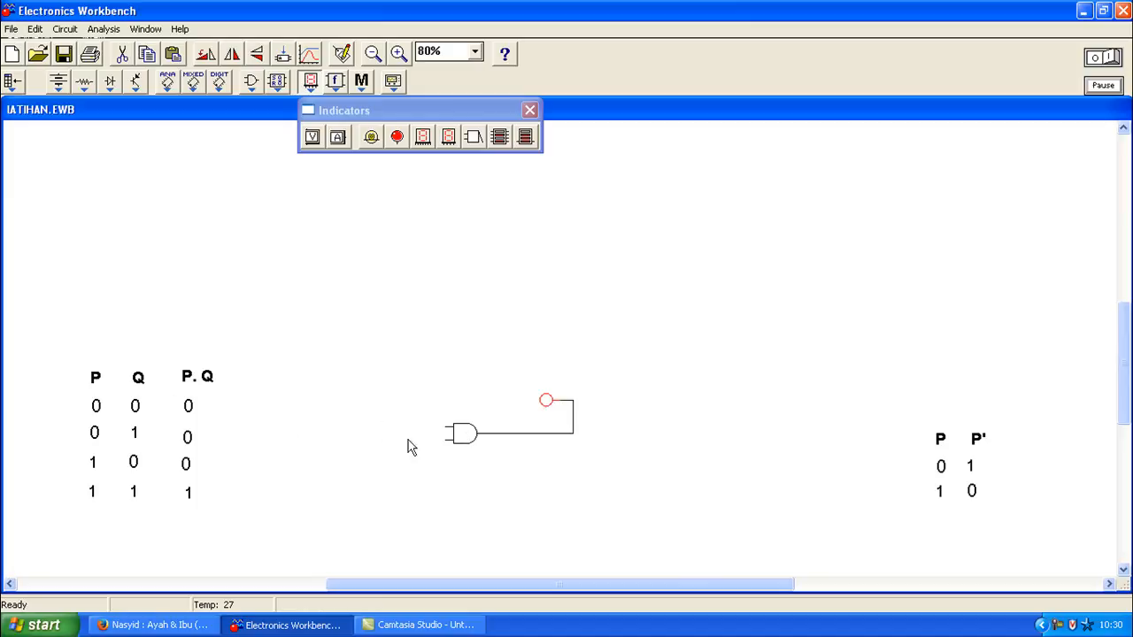
click(465, 437)
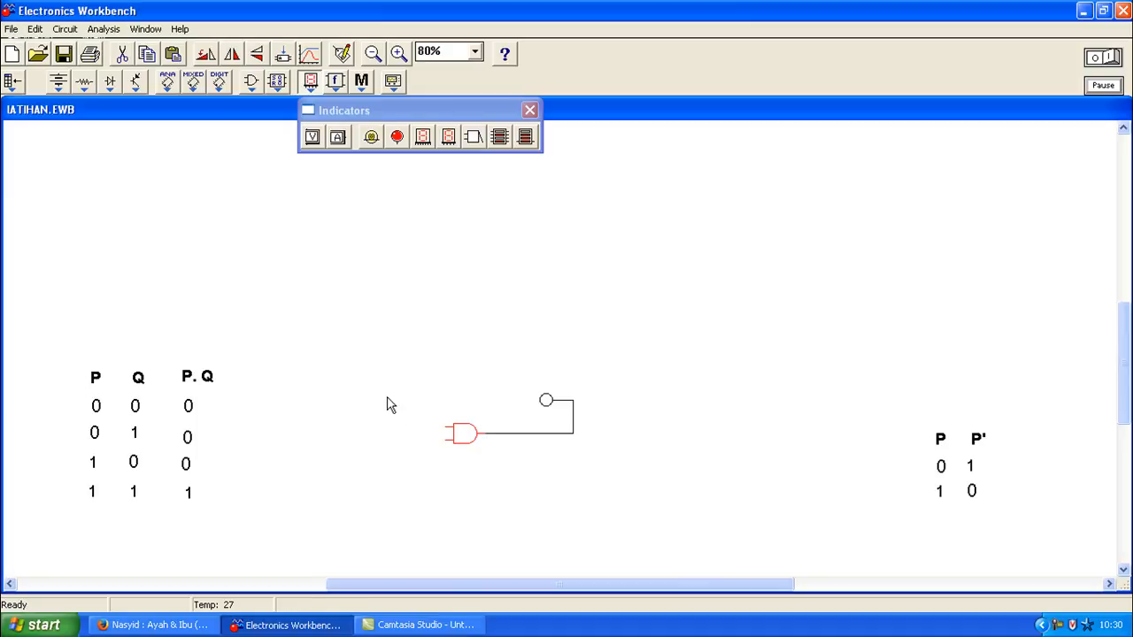
double_click(469, 436)
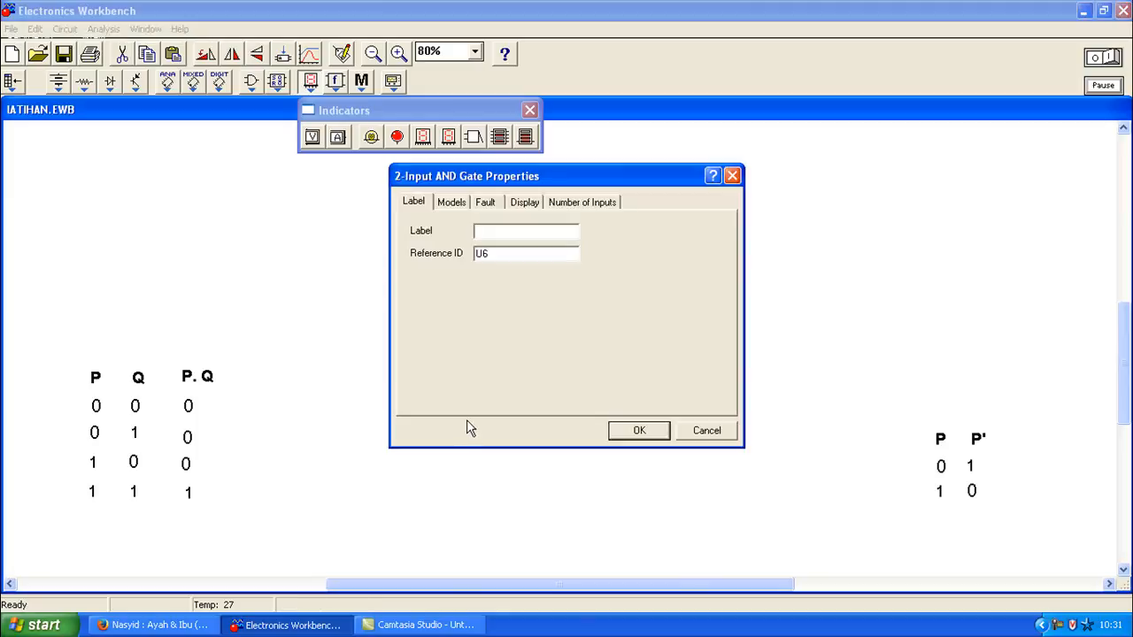
click(602, 203)
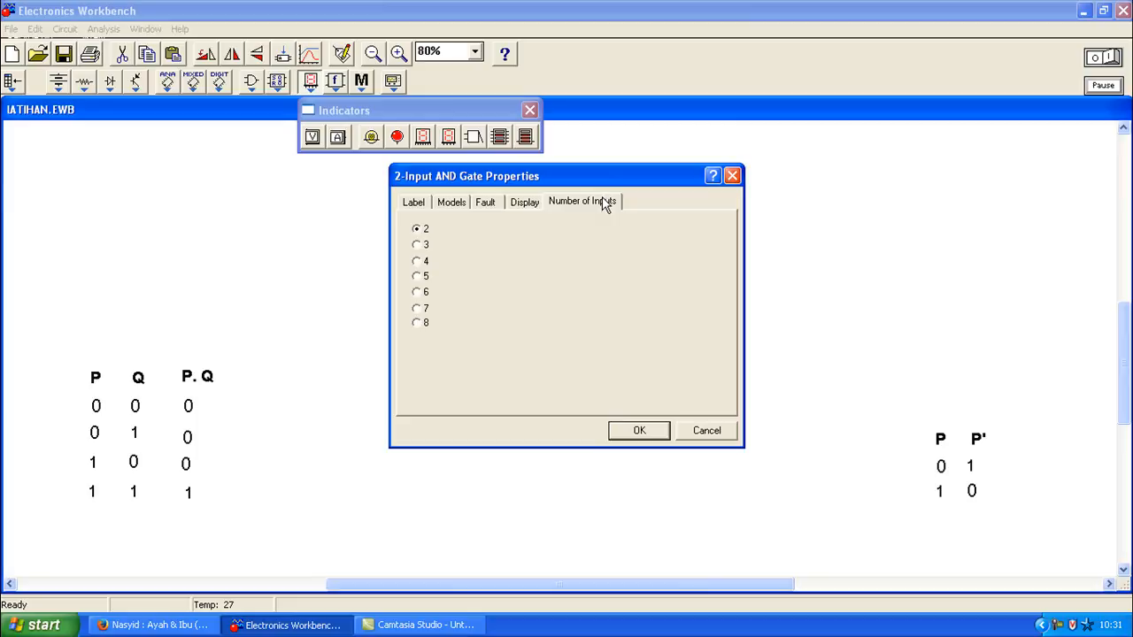
click(421, 246)
click(417, 280)
click(419, 293)
click(419, 308)
click(419, 322)
click(420, 230)
click(418, 245)
click(418, 261)
click(418, 277)
click(417, 228)
click(635, 430)
drag(293, 272, 682, 511)
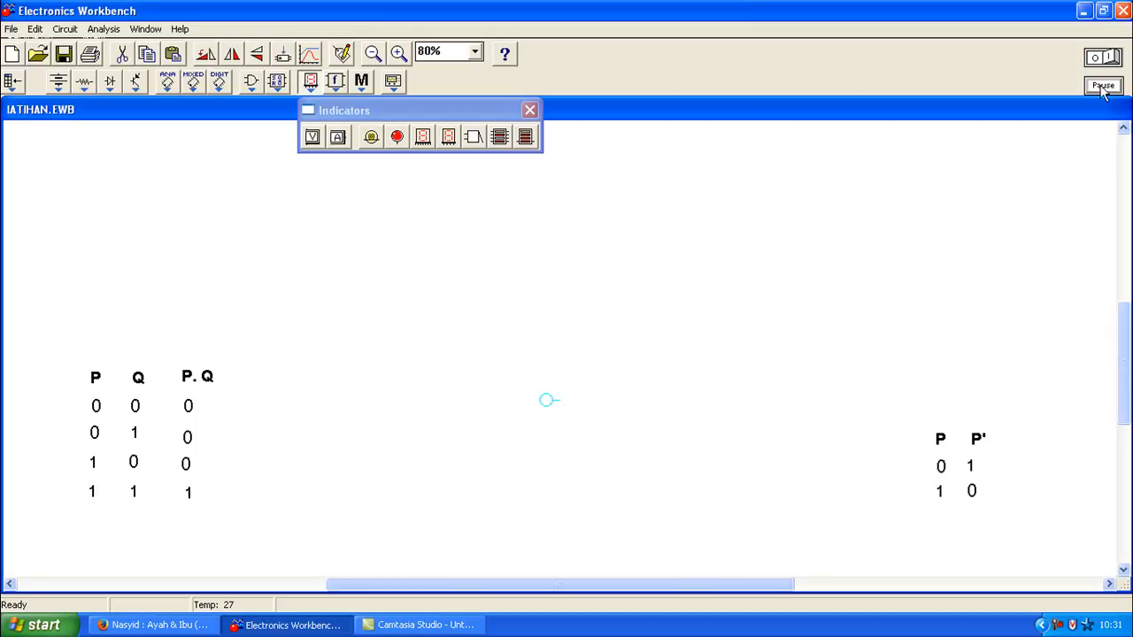
click(1085, 11)
click(265, 627)
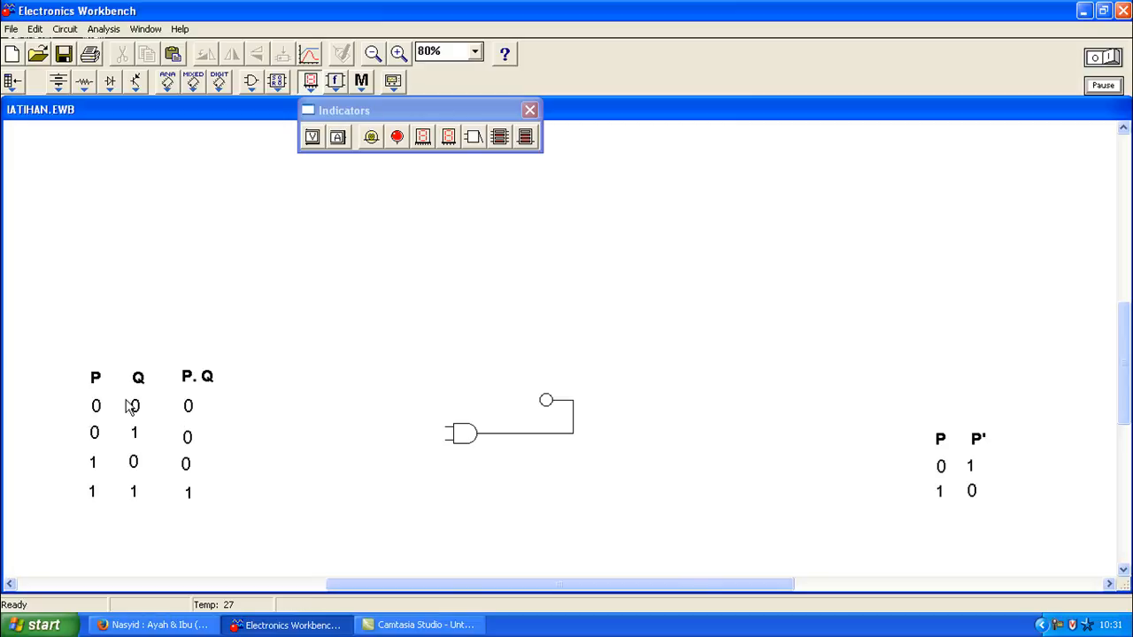
Step: Place two grounds left of the AND gate and wire them to its upper and lower inputs
click(67, 87)
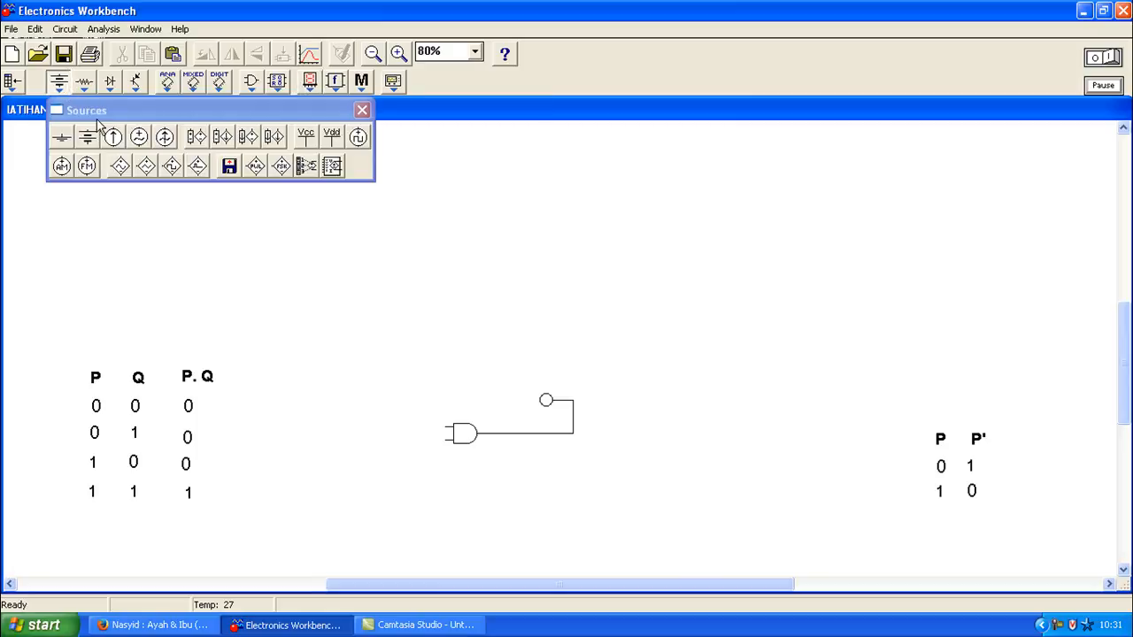
drag(62, 137, 307, 403)
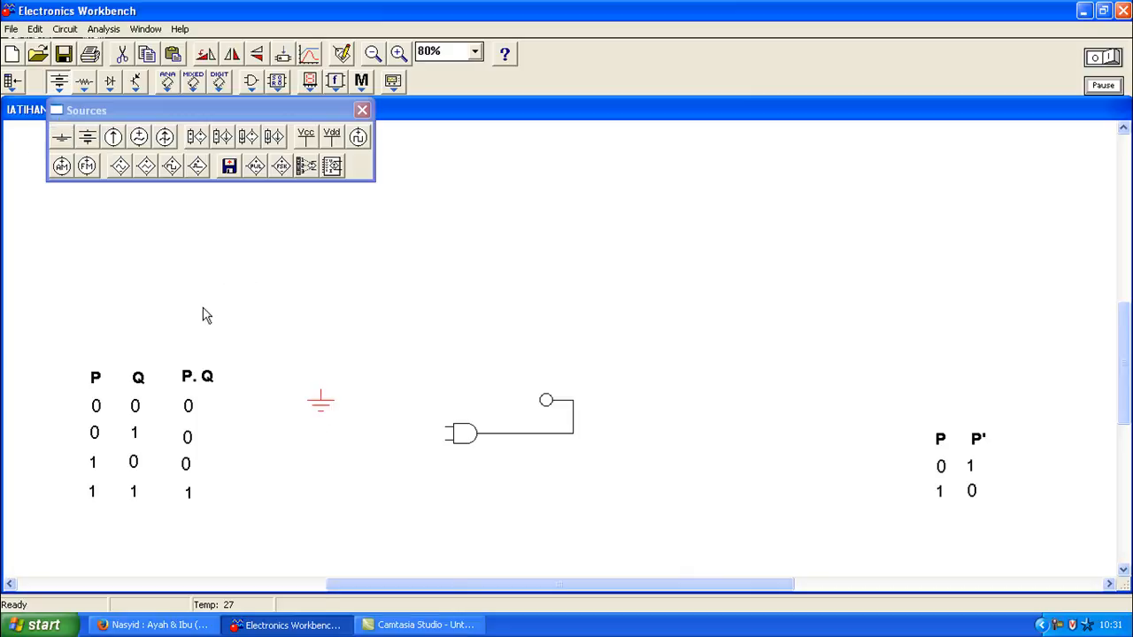
drag(62, 137, 320, 459)
drag(369, 404, 447, 434)
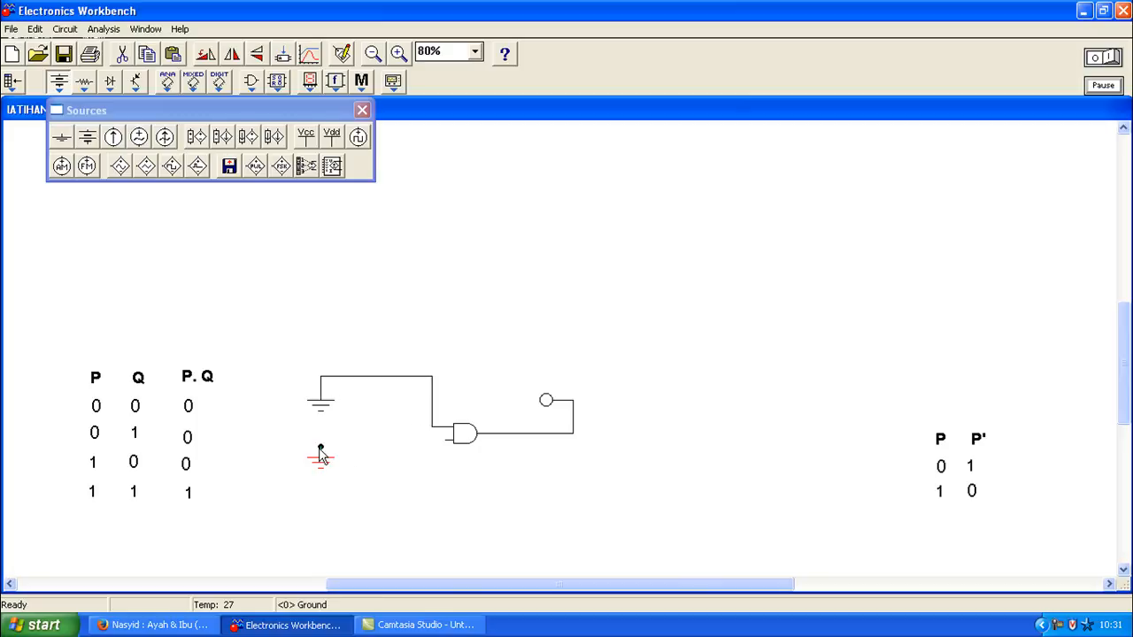
drag(363, 444, 448, 440)
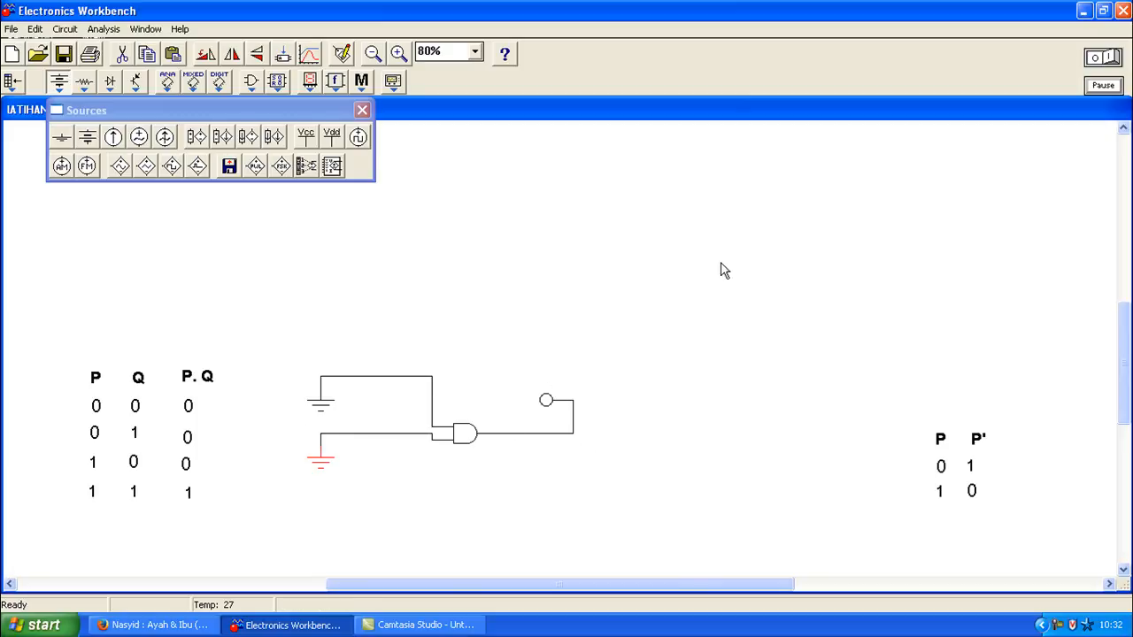
Step: Simulate with both AND inputs grounded, then delete the lower ground wire
click(1112, 56)
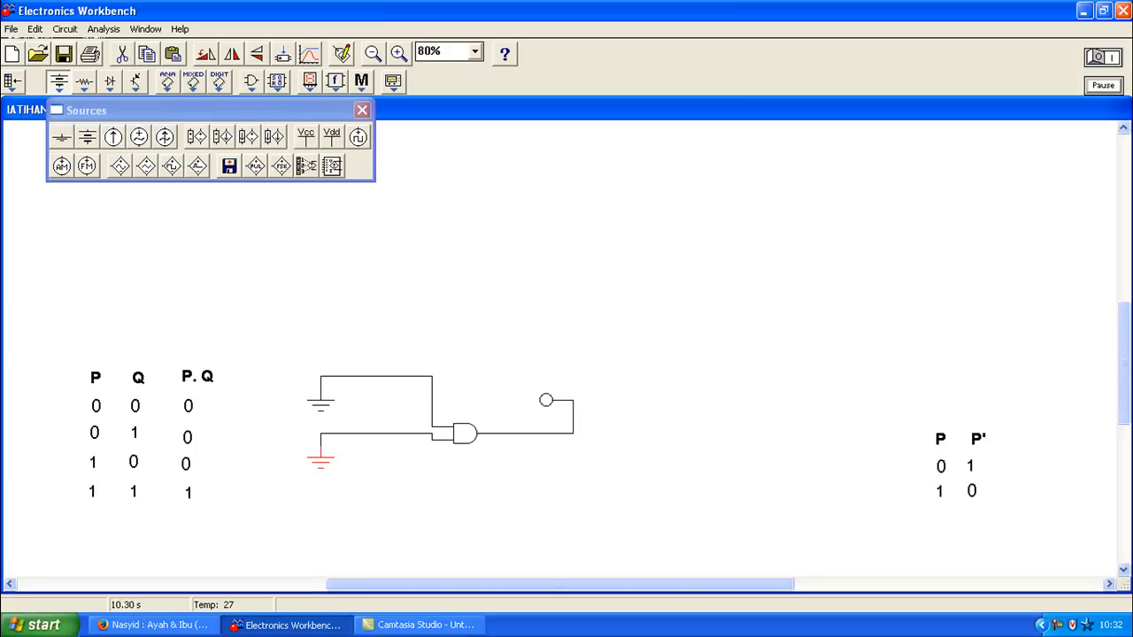
click(1103, 60)
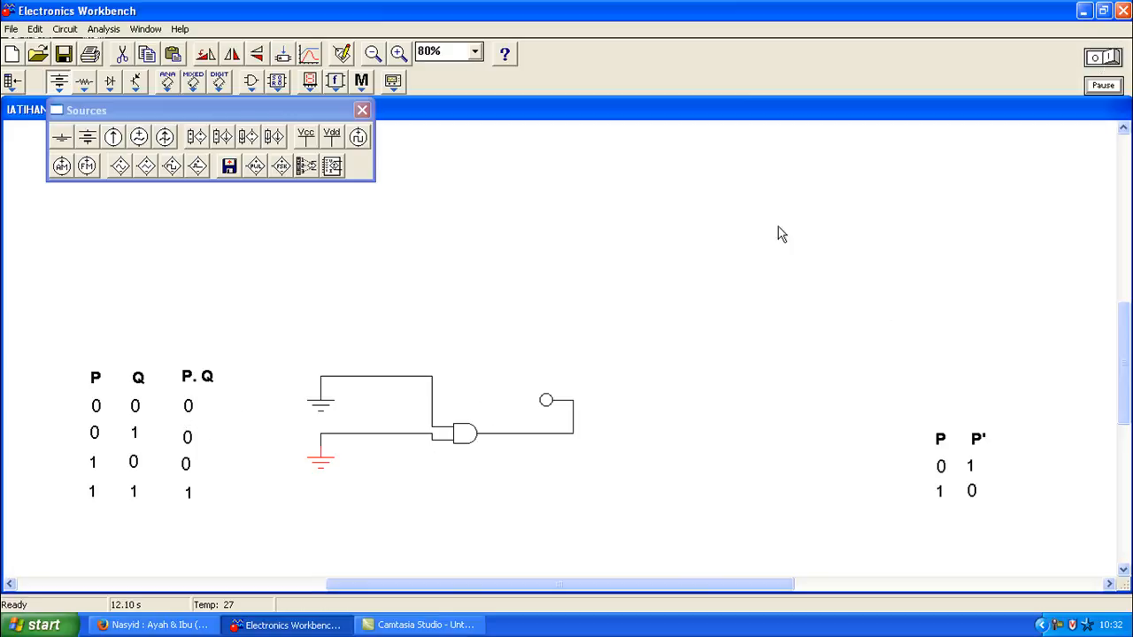
click(354, 435)
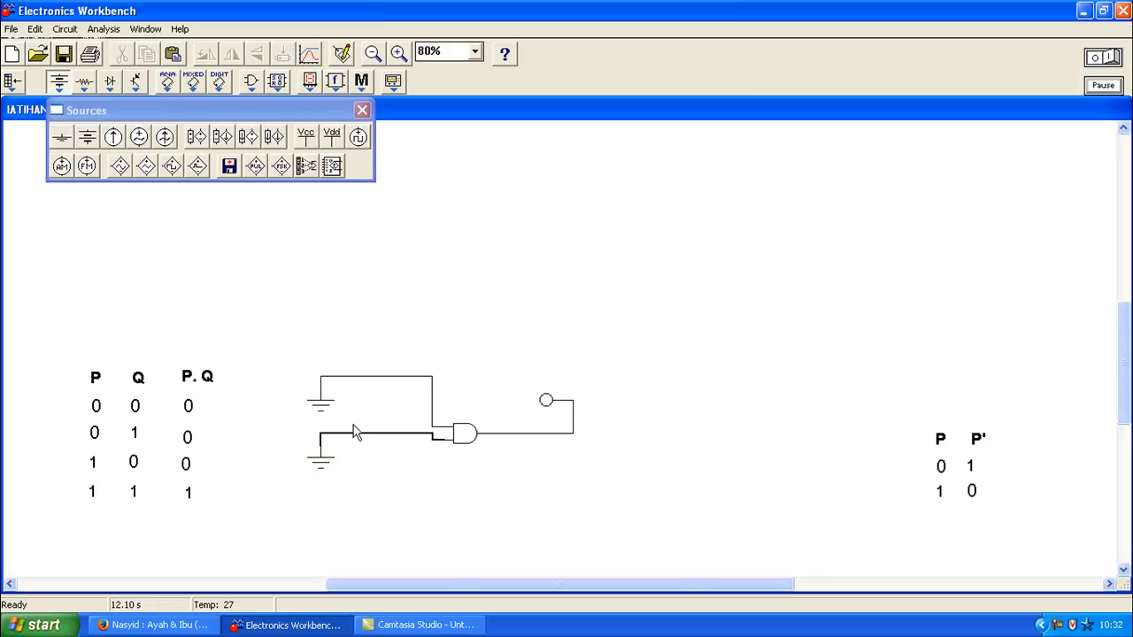
key(Delete)
click(541, 357)
Step: Wire a +Vcc source to the AND gate's lower input and rerun the simulation
drag(309, 142, 293, 507)
drag(321, 458, 268, 422)
drag(297, 498, 445, 440)
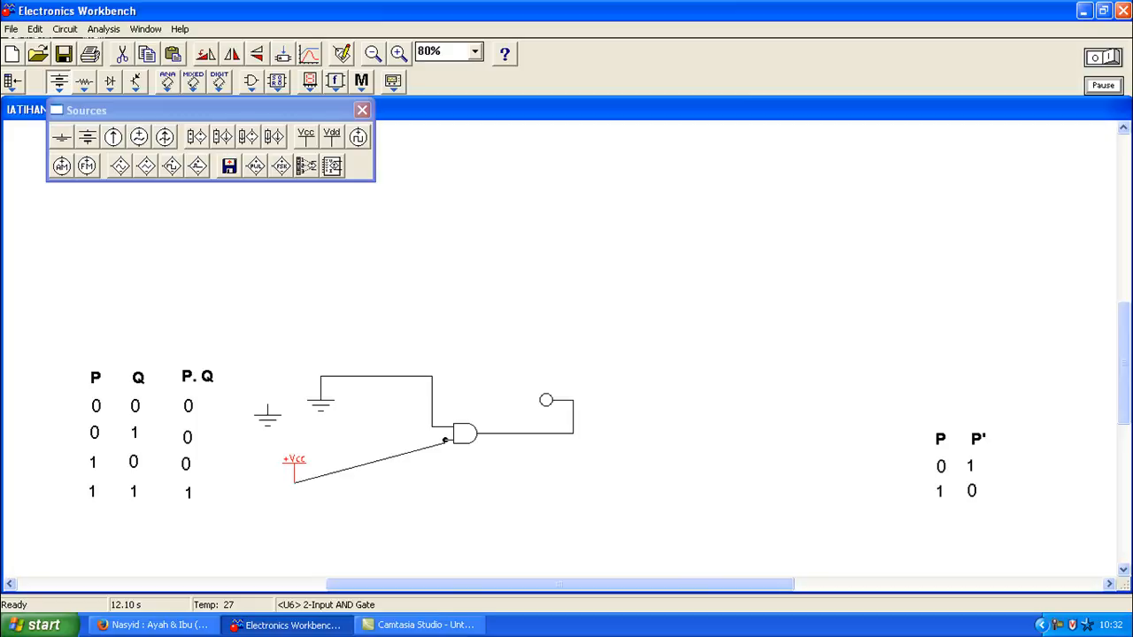
drag(446, 440, 445, 440)
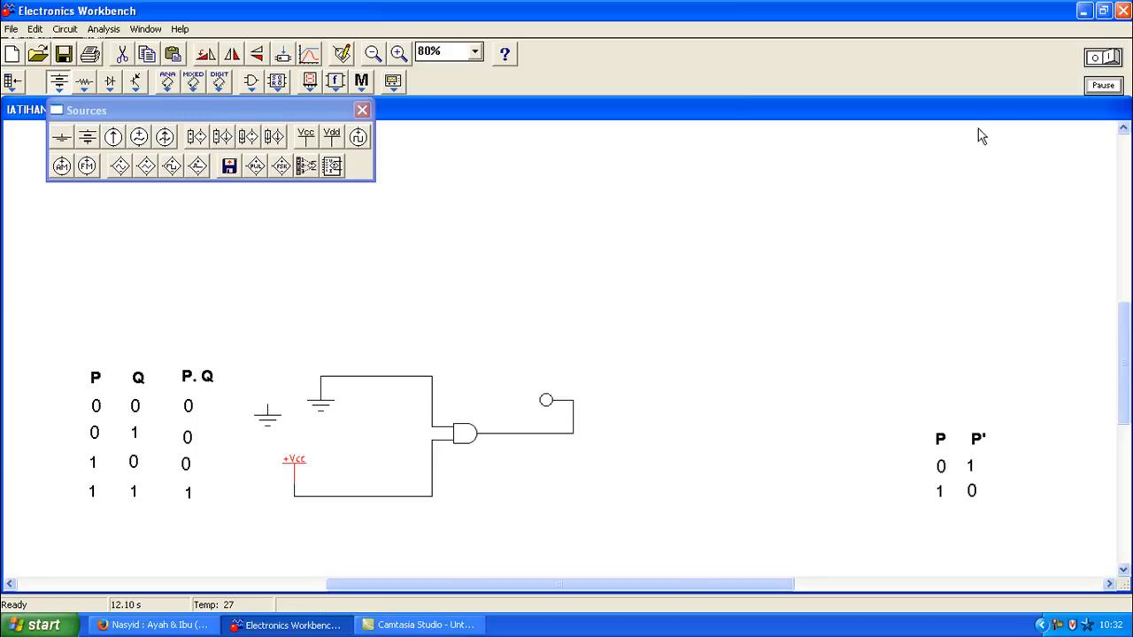
click(1114, 57)
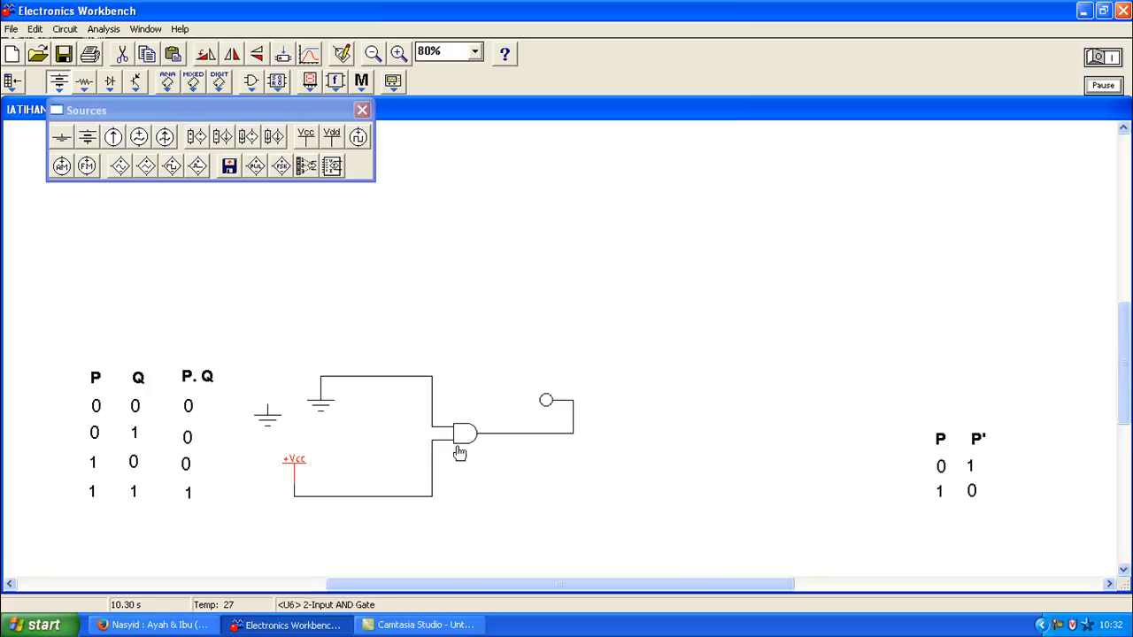
Step: Delete the wire from +Vcc to the AND gate's lower input
click(345, 496)
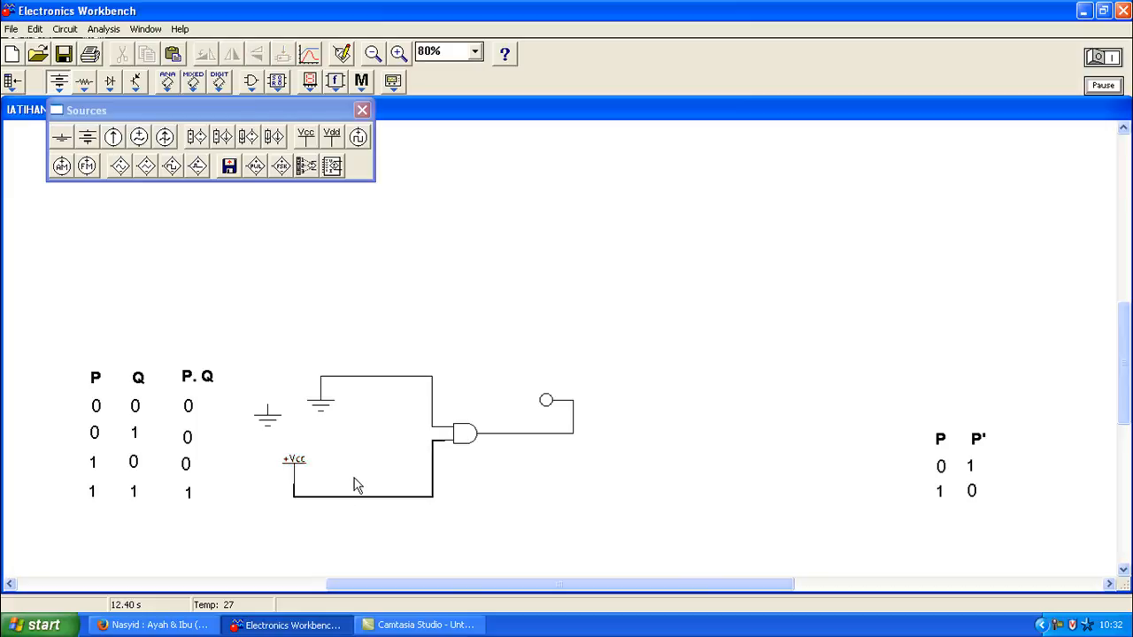
key(Delete)
click(535, 360)
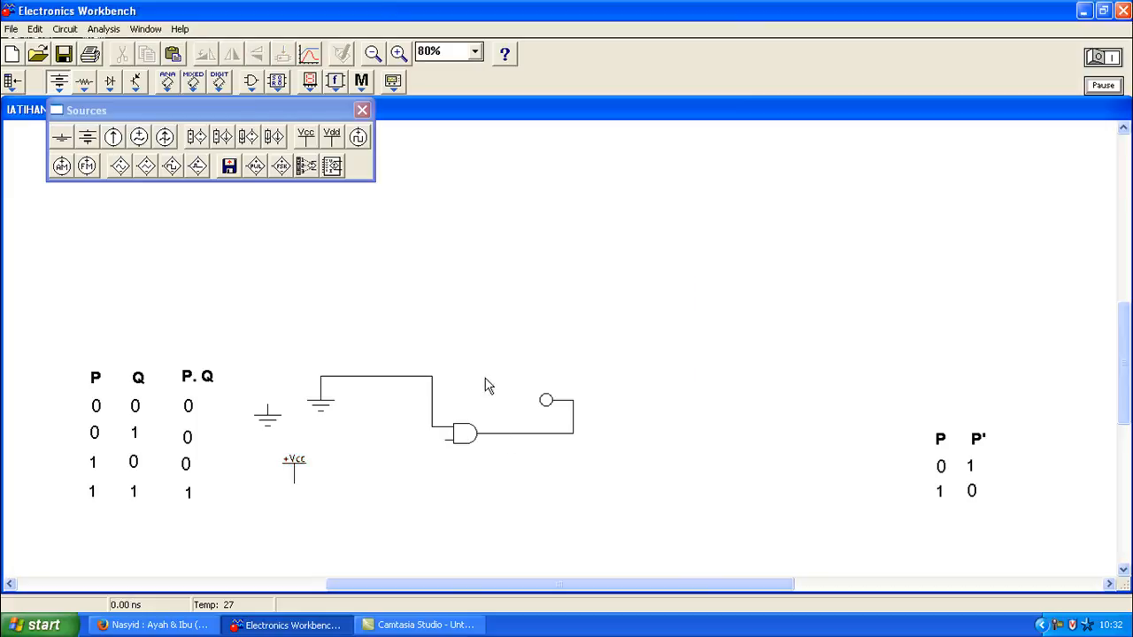
Step: Rewire the AND gate with +Vcc on the upper input and ground on the lower input
drag(297, 462, 296, 492)
click(369, 378)
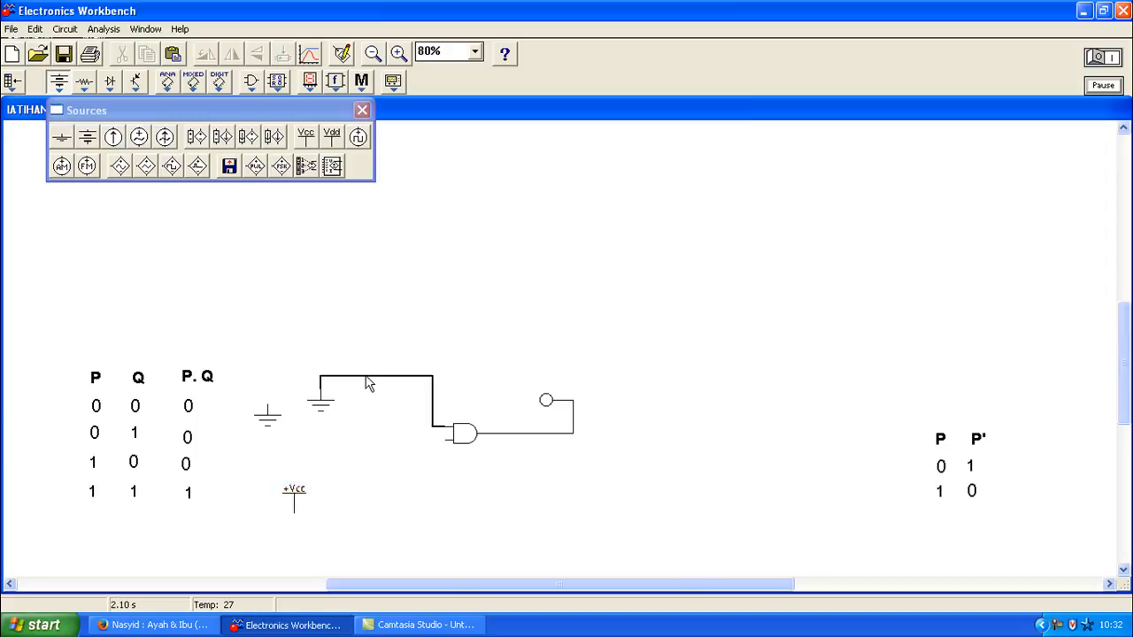
key(Delete)
key(Return)
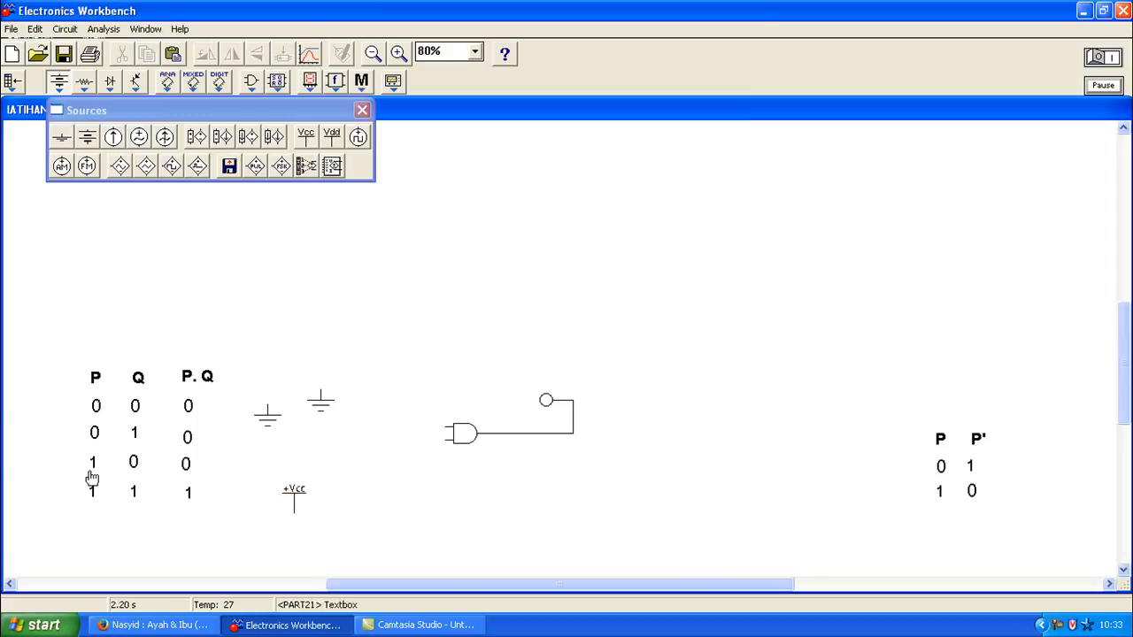
mouse_move(293, 502)
mouse_down()
mouse_move(323, 354)
mouse_move(447, 427)
mouse_up()
drag(320, 400, 316, 463)
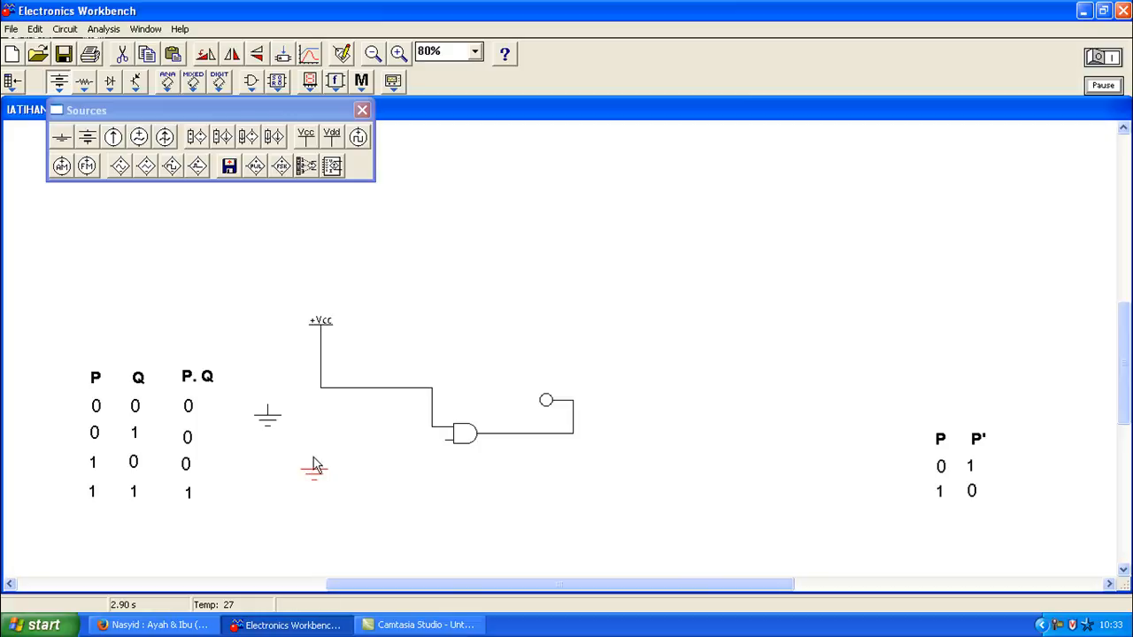
drag(316, 462, 450, 440)
click(918, 226)
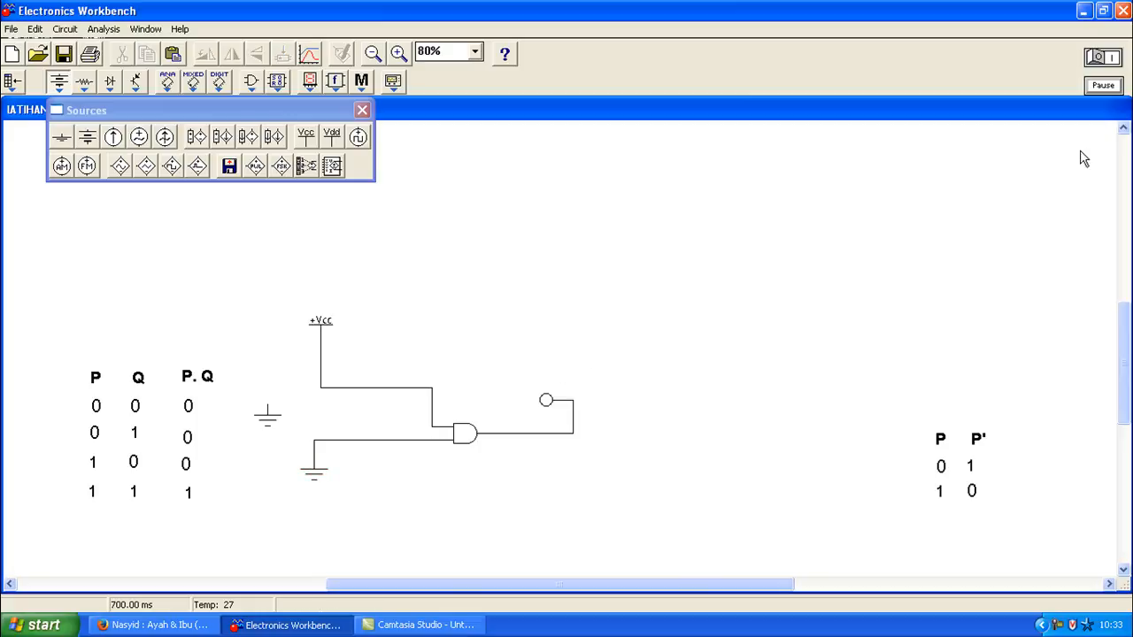
Step: Run the simulation with Vcc on top and ground below
click(1097, 56)
click(1106, 56)
click(1105, 58)
click(1109, 58)
click(1108, 58)
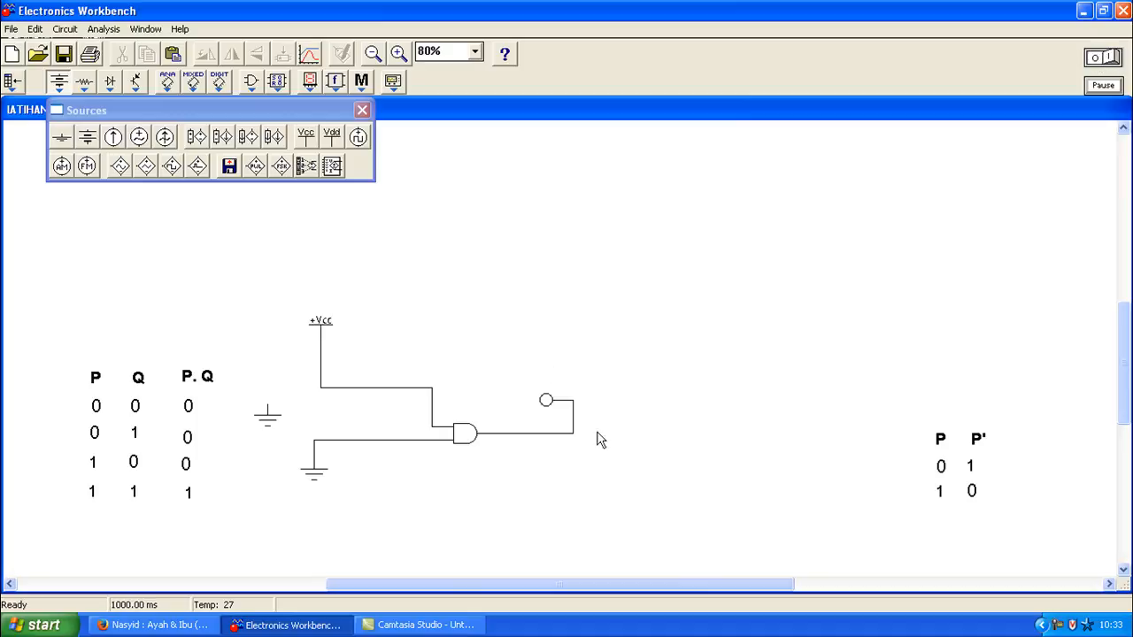
Step: Replace the lower ground wire with a second +Vcc source and simulate with both inputs high
click(390, 442)
key(Delete)
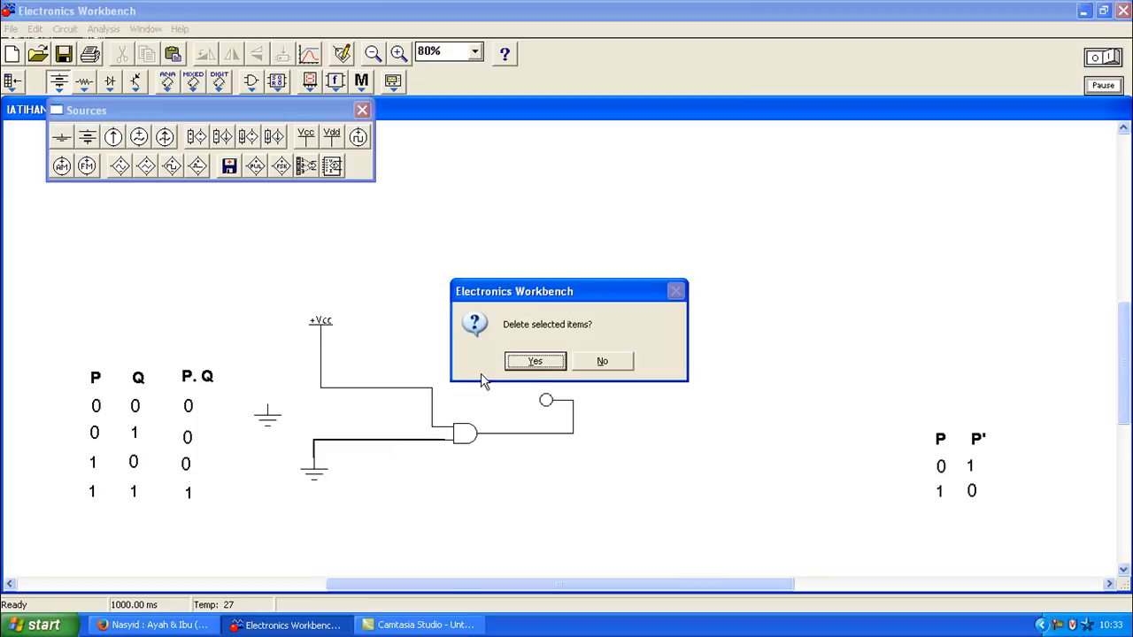
click(529, 363)
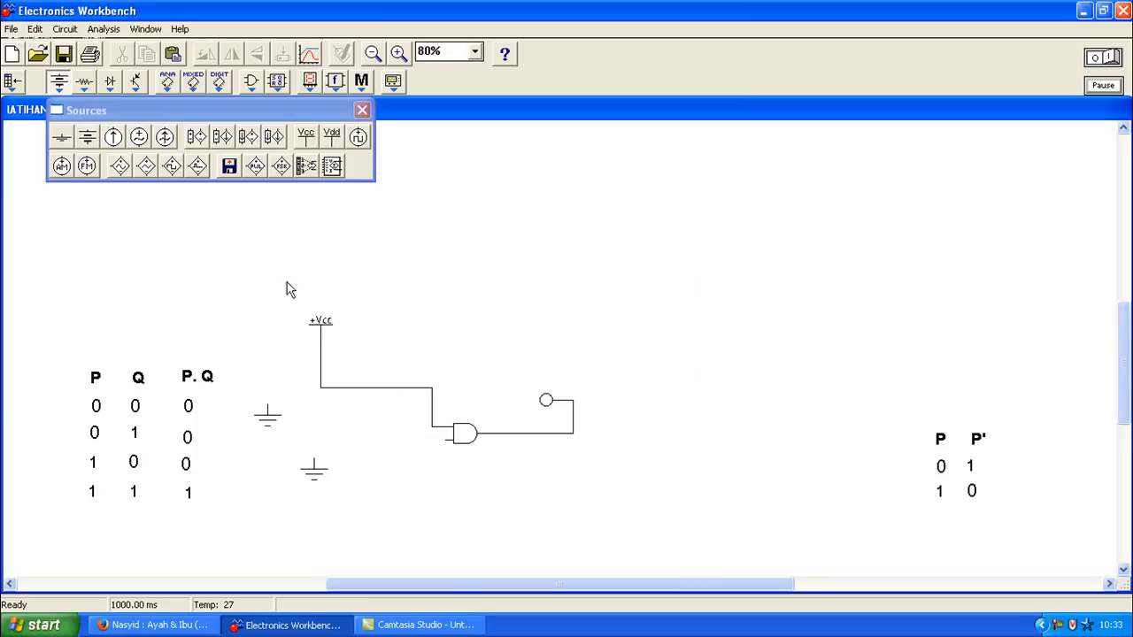
drag(307, 137, 275, 448)
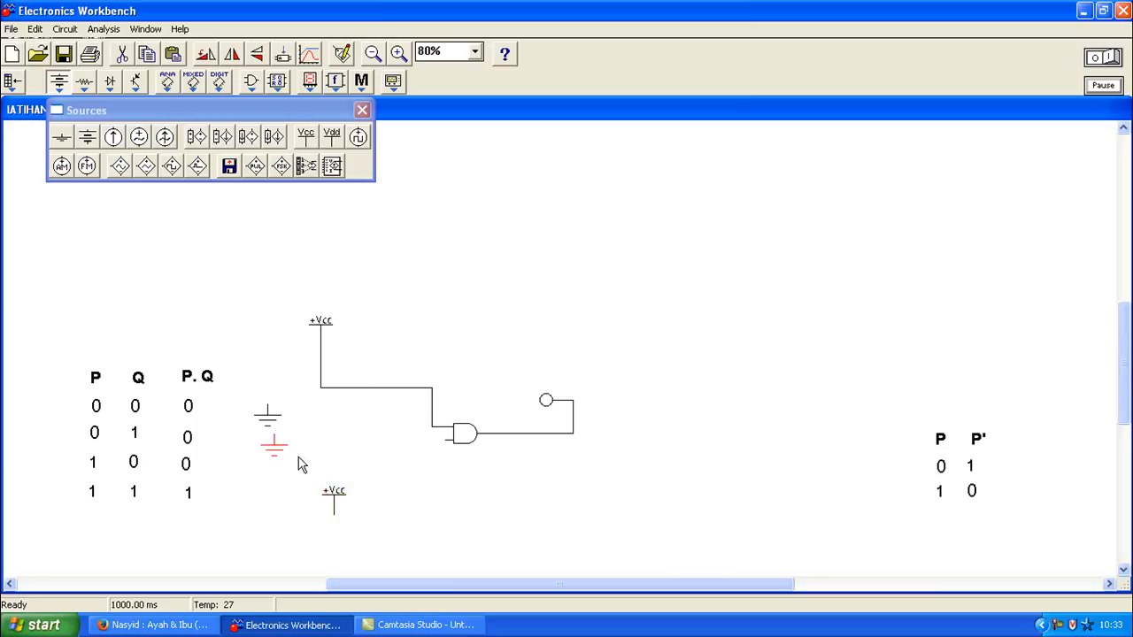
drag(331, 501, 447, 440)
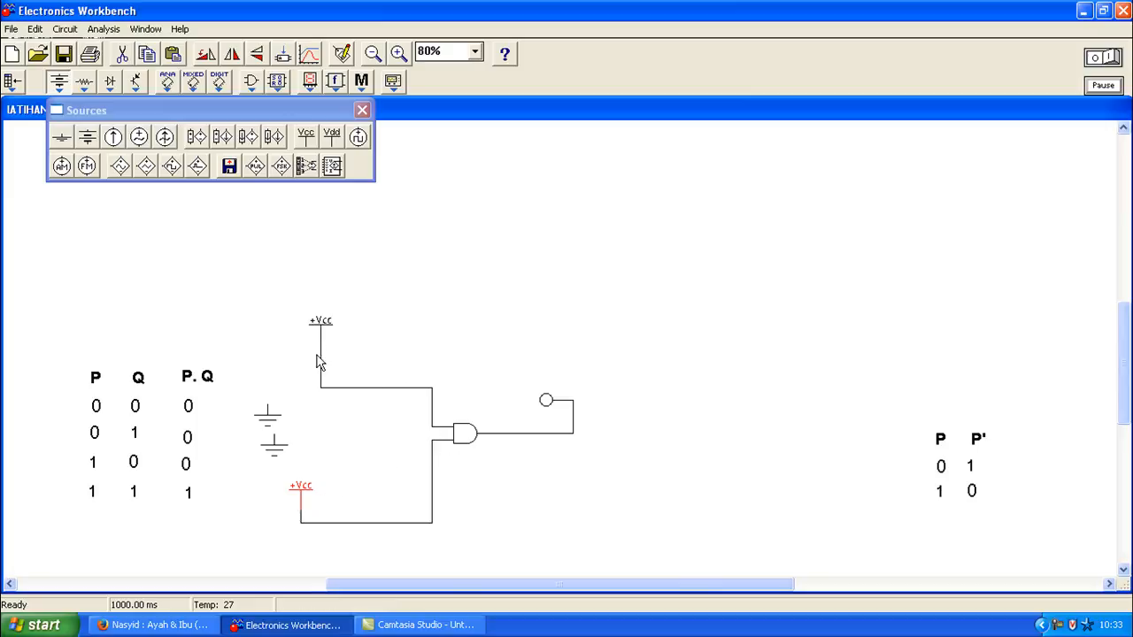
click(322, 324)
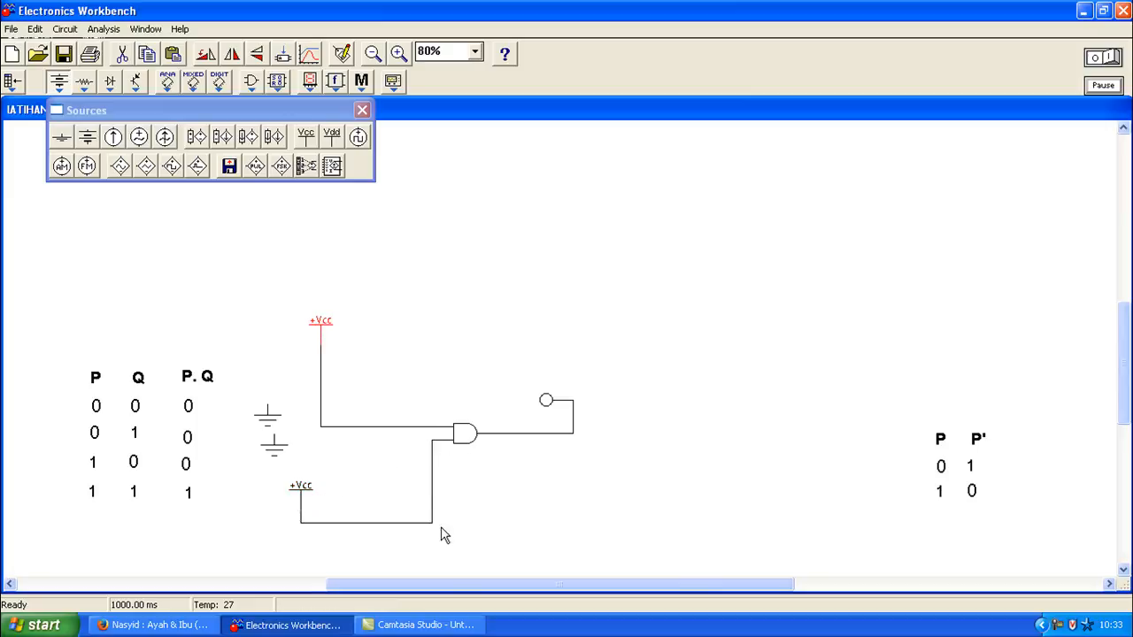
click(299, 488)
click(1113, 56)
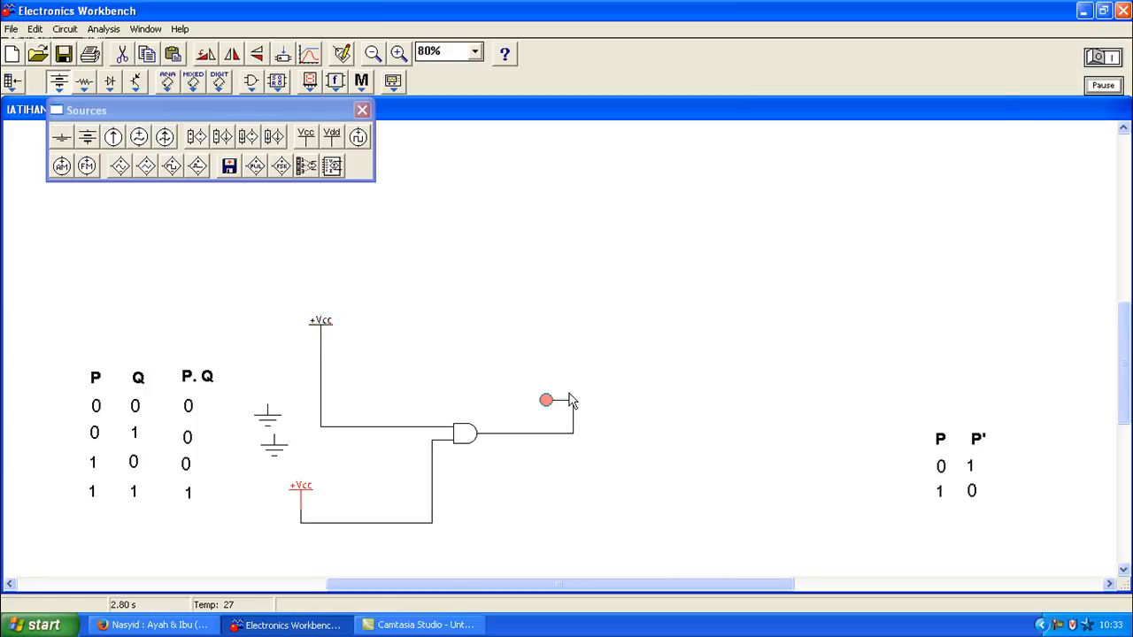
Step: Highlight the final P.Q value of 1, then scroll down to the P + Q table
drag(210, 486, 162, 509)
click(219, 502)
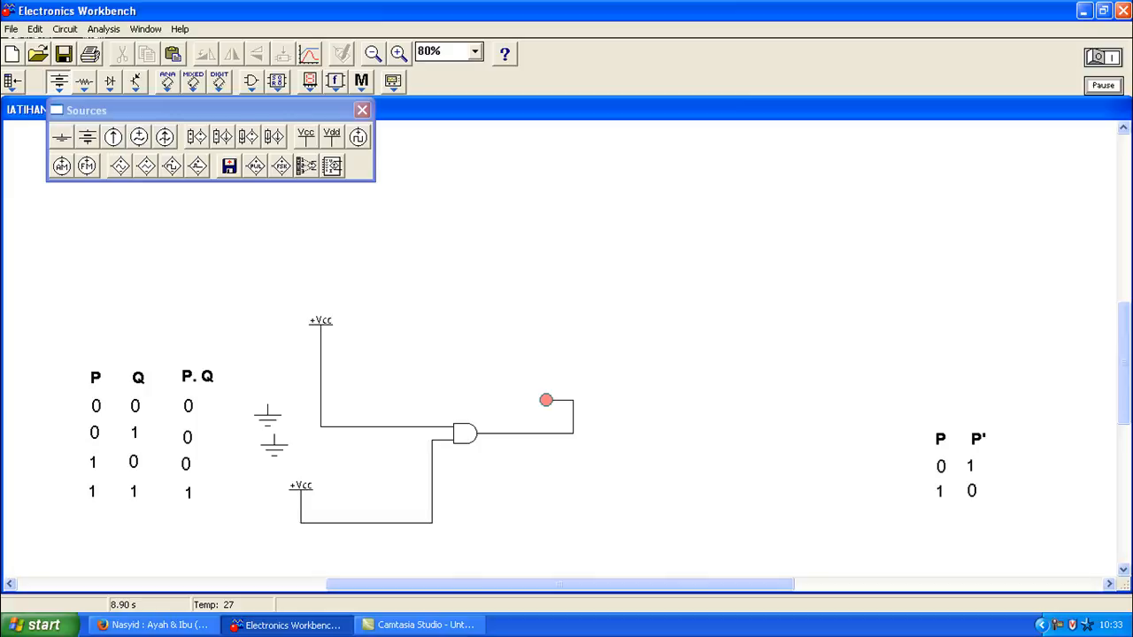
drag(1127, 336, 1127, 398)
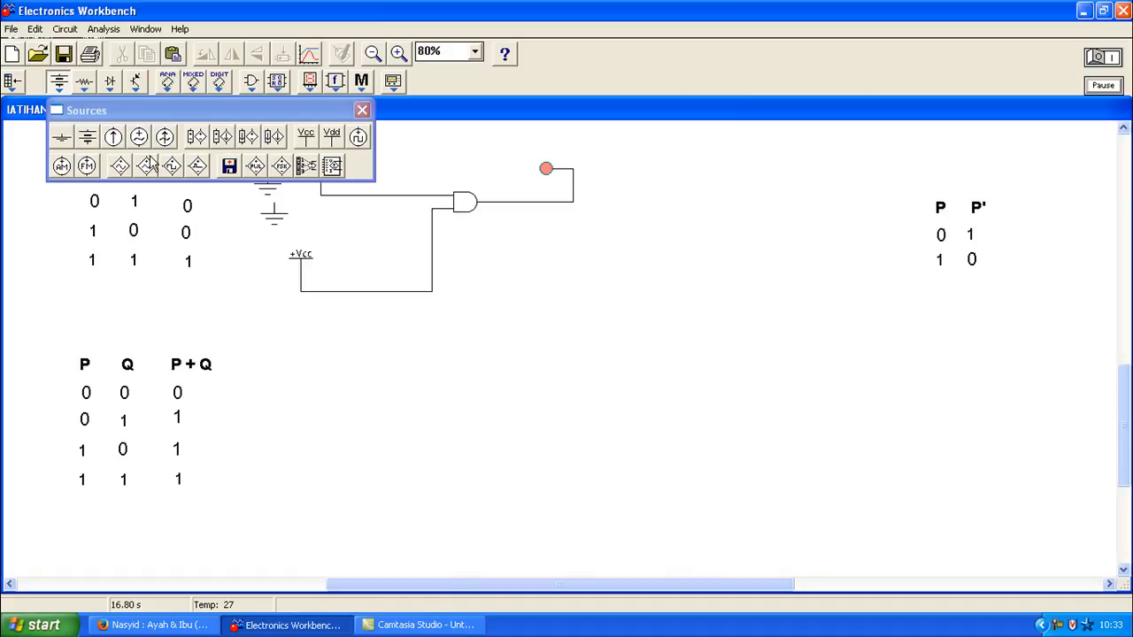
Step: Place an OR gate beside the P + Q table with an output probe to its right
click(252, 82)
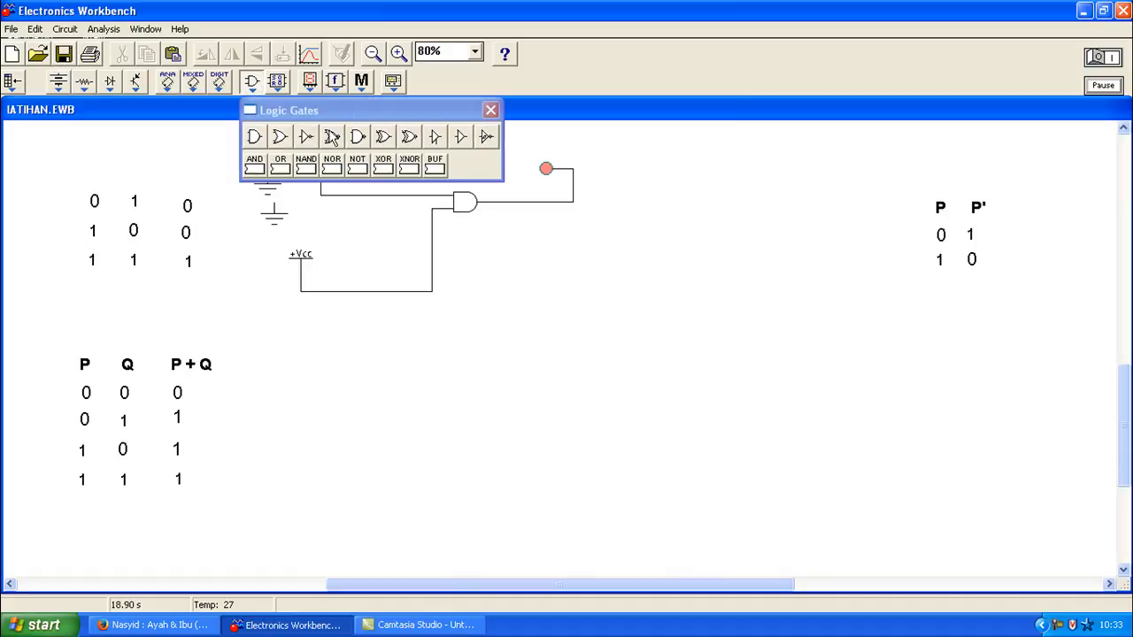
drag(286, 142, 424, 433)
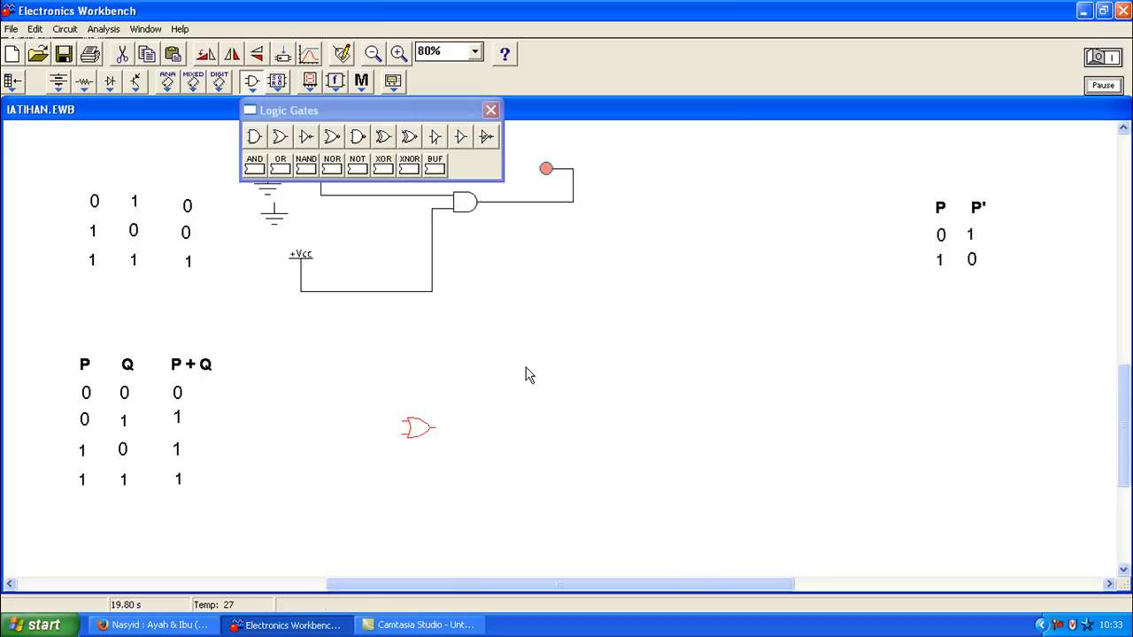
click(310, 85)
drag(534, 318, 432, 428)
drag(564, 390, 554, 387)
click(1106, 60)
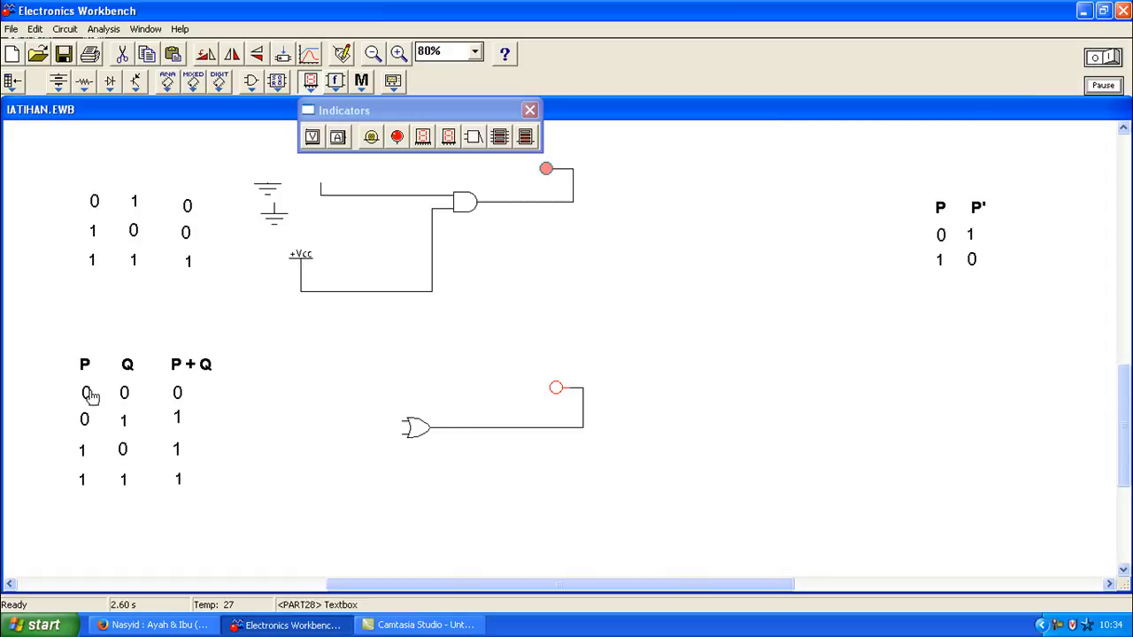
Step: Add two grounds by the OR gate, wire ground to its inputs, and run the simulation
click(58, 81)
drag(64, 138, 294, 412)
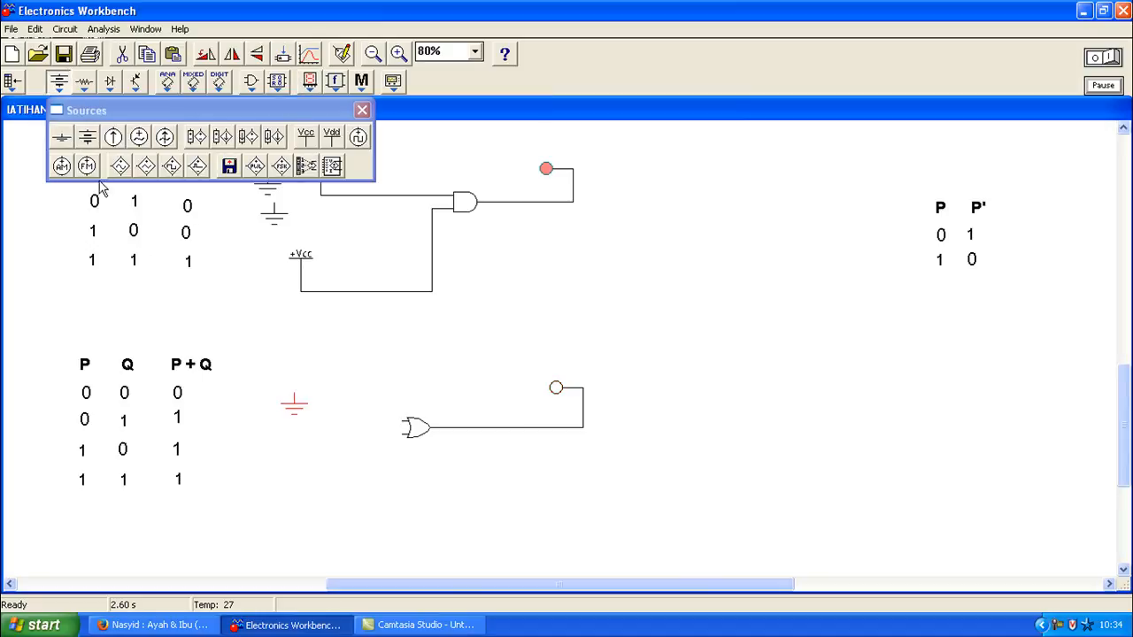
drag(66, 145, 301, 478)
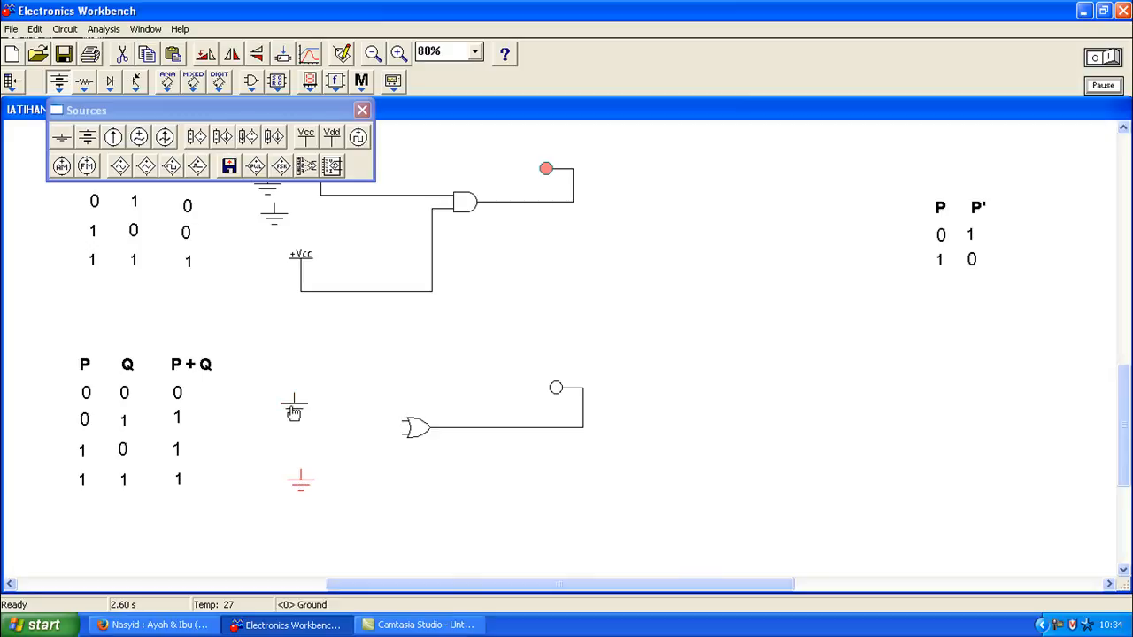
drag(358, 424, 409, 434)
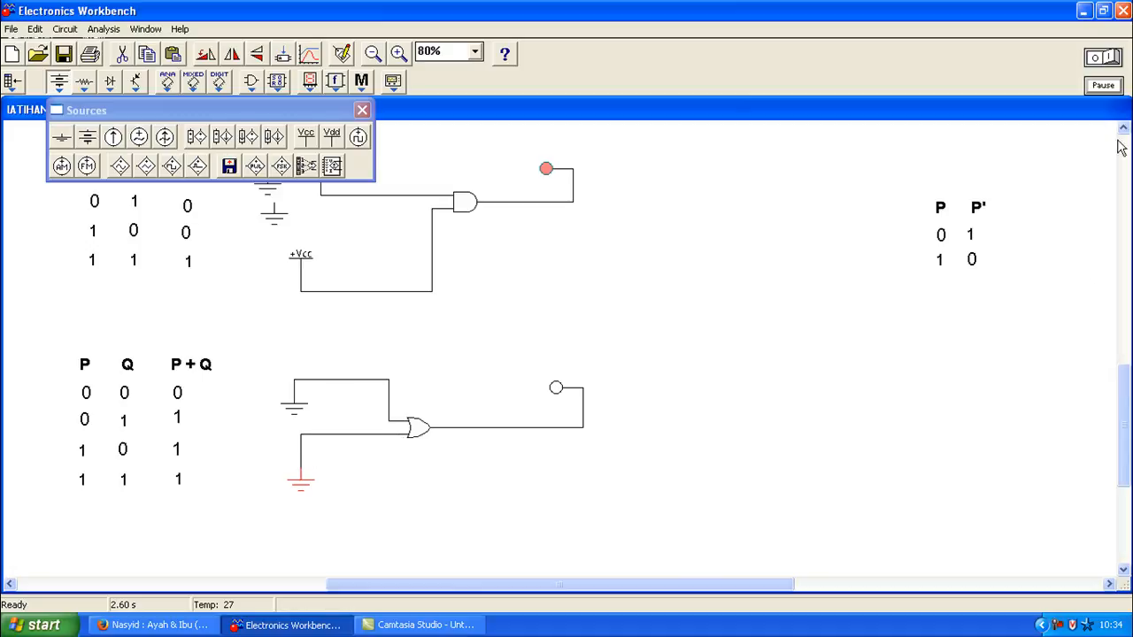
click(1112, 57)
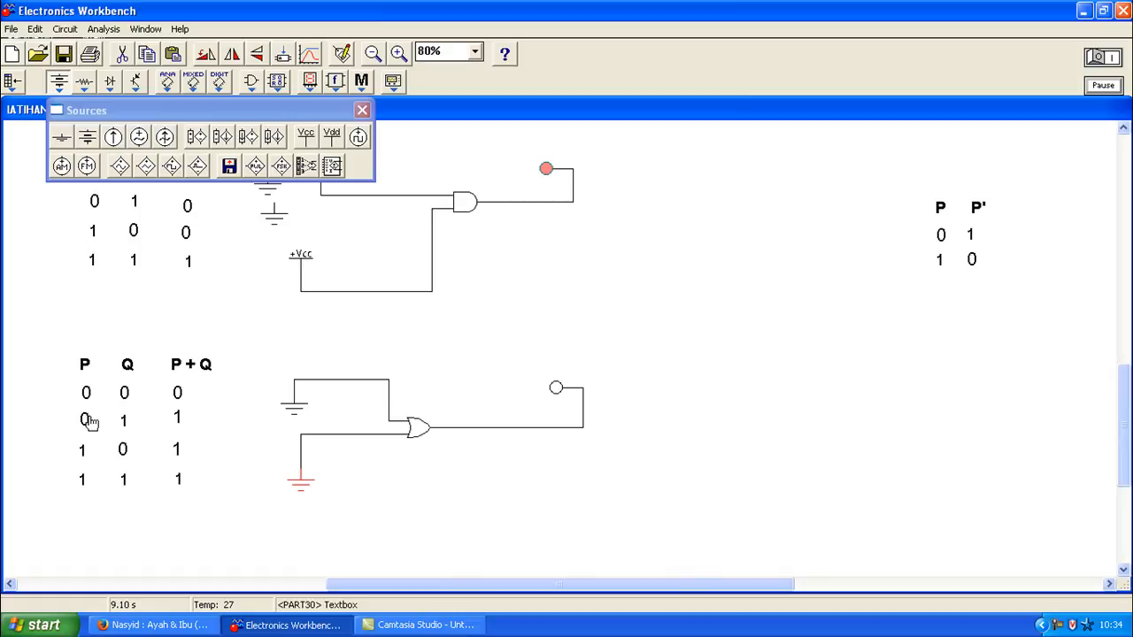
Step: Delete the OR gate's lower input wire and add a +Vcc source near the gate
click(317, 439)
key(Delete)
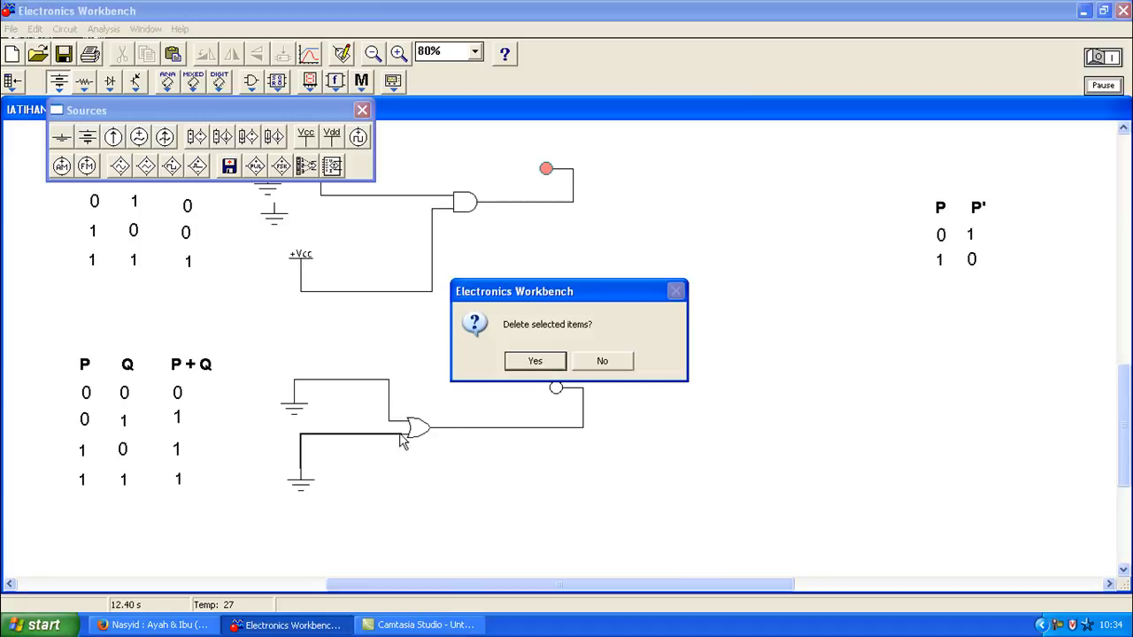
click(535, 361)
drag(301, 483, 248, 489)
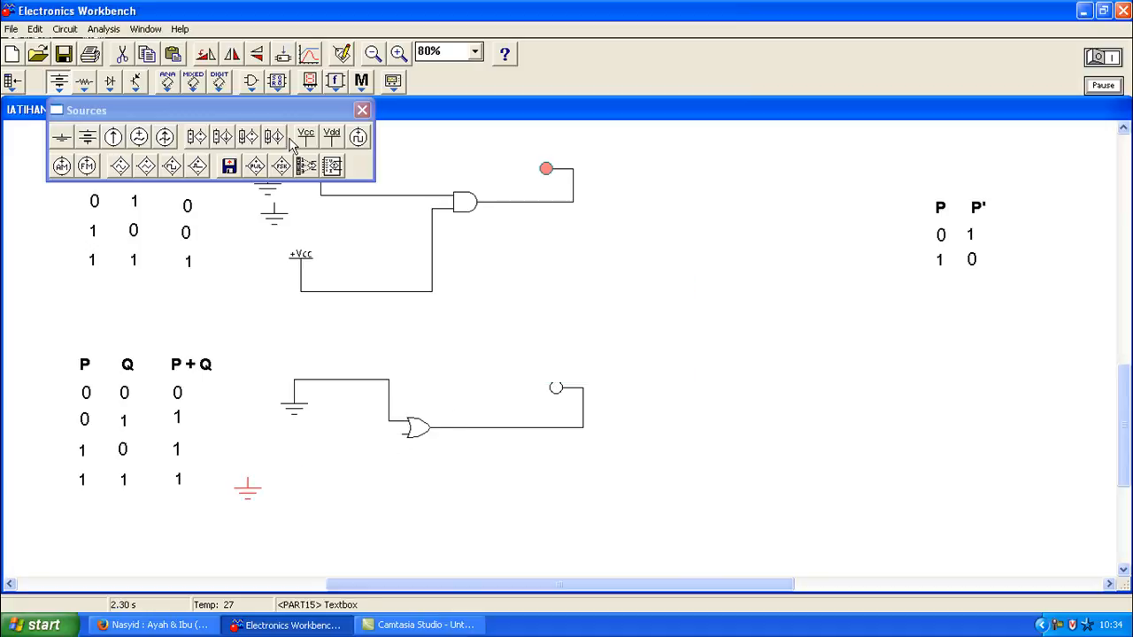
drag(305, 137, 405, 434)
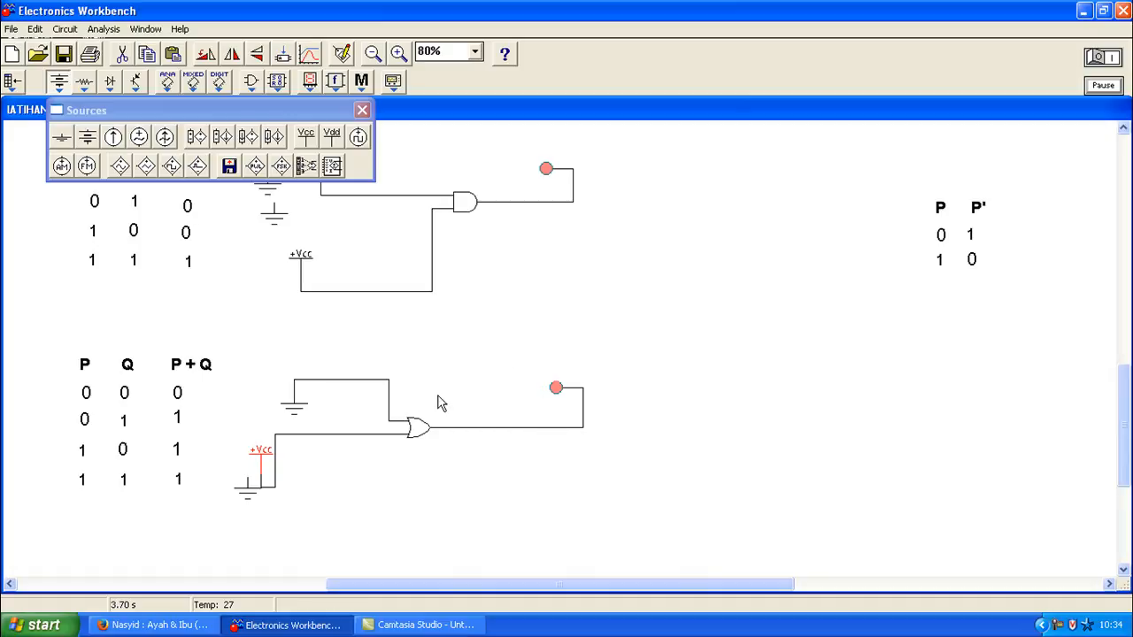
Step: Rewire so +Vcc feeds the OR gate's upper input and ground its lower input
click(349, 436)
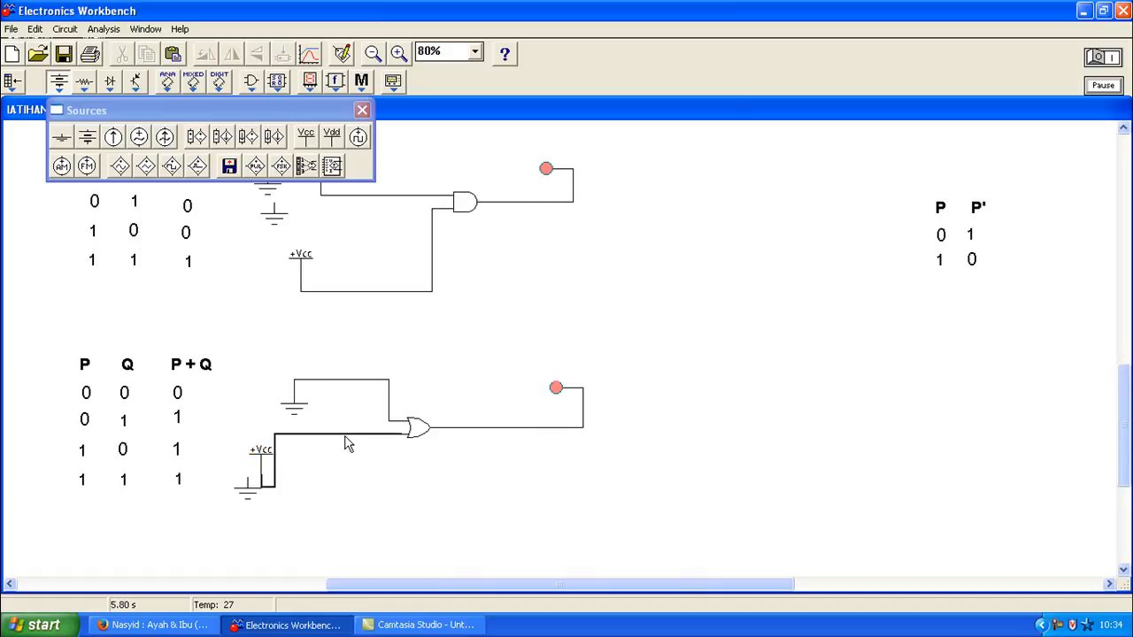
key(Delete)
click(541, 365)
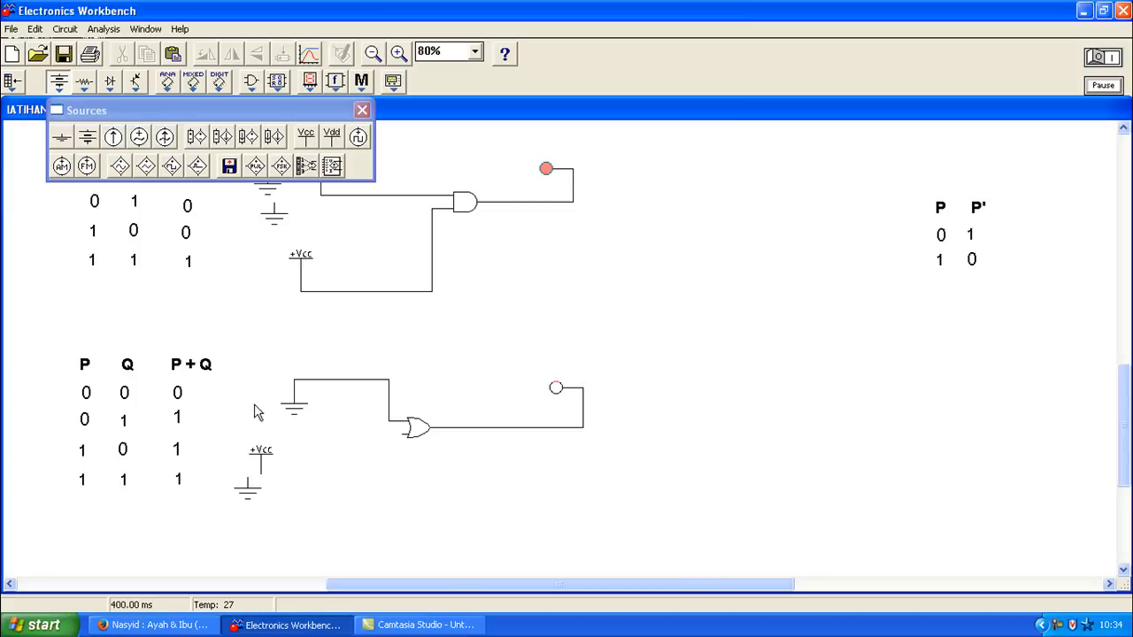
click(337, 383)
key(Delete)
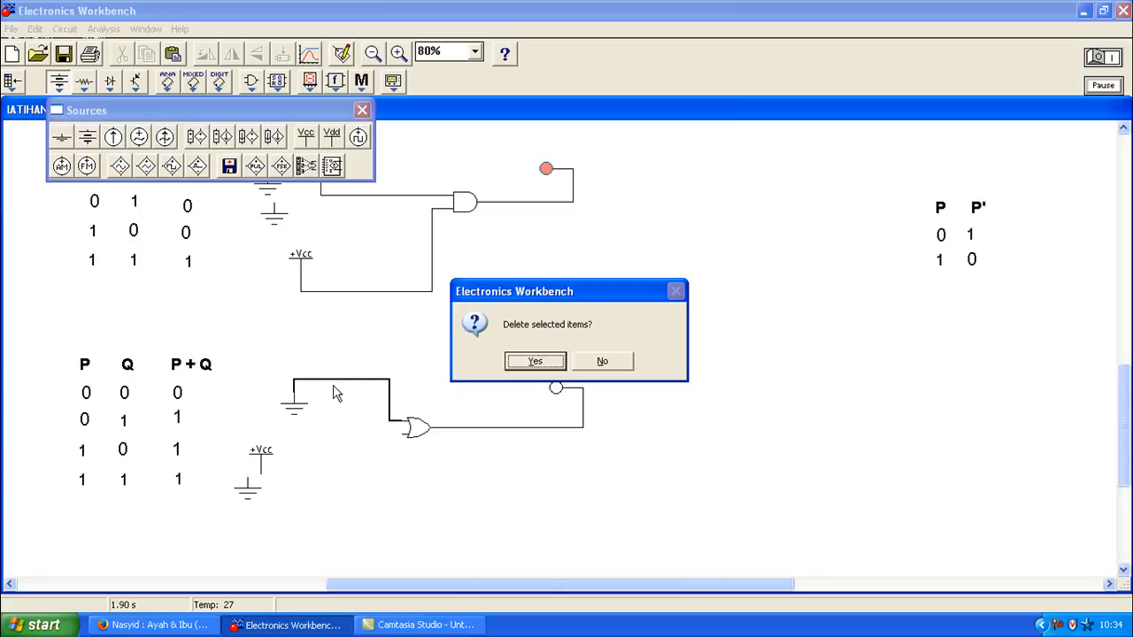
click(536, 363)
drag(262, 463, 404, 422)
mouse_move(296, 404)
mouse_down()
mouse_move(324, 470)
mouse_move(298, 459)
mouse_move(405, 433)
mouse_up()
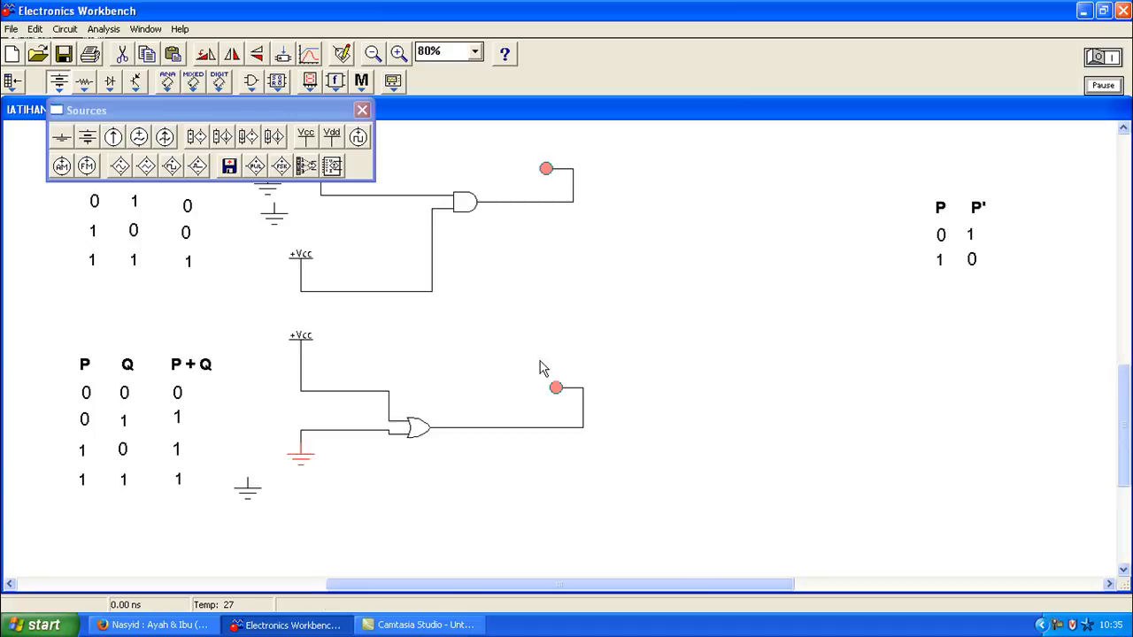
drag(523, 374, 586, 423)
Step: Stop the simulation and delete the ground wire into the OR gate
click(186, 459)
click(1098, 57)
click(322, 434)
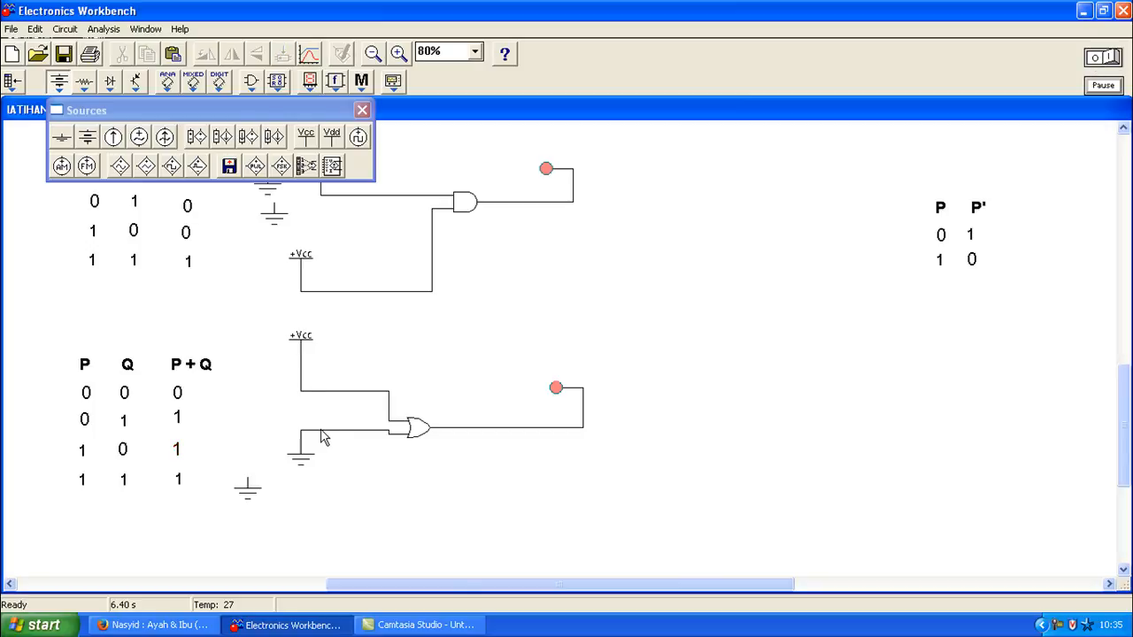
key(Delete)
click(543, 367)
Step: Wire a second +Vcc source to the OR gate's lower input and rerun the simulation
drag(305, 137, 326, 482)
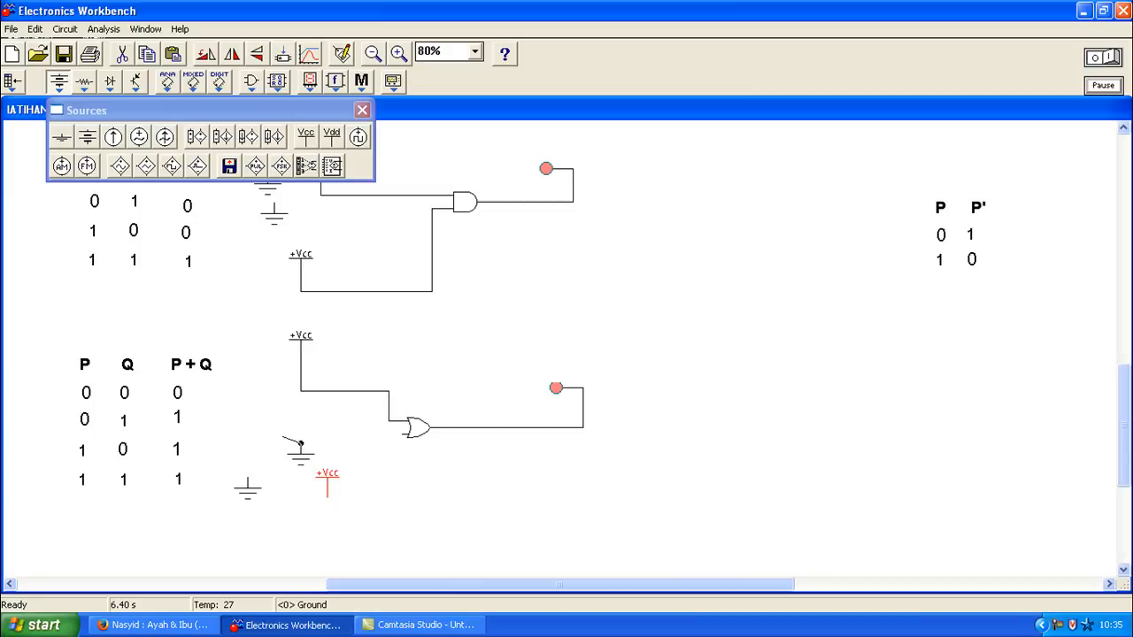
drag(285, 445, 232, 440)
drag(328, 485, 308, 475)
drag(369, 452, 406, 434)
click(1114, 56)
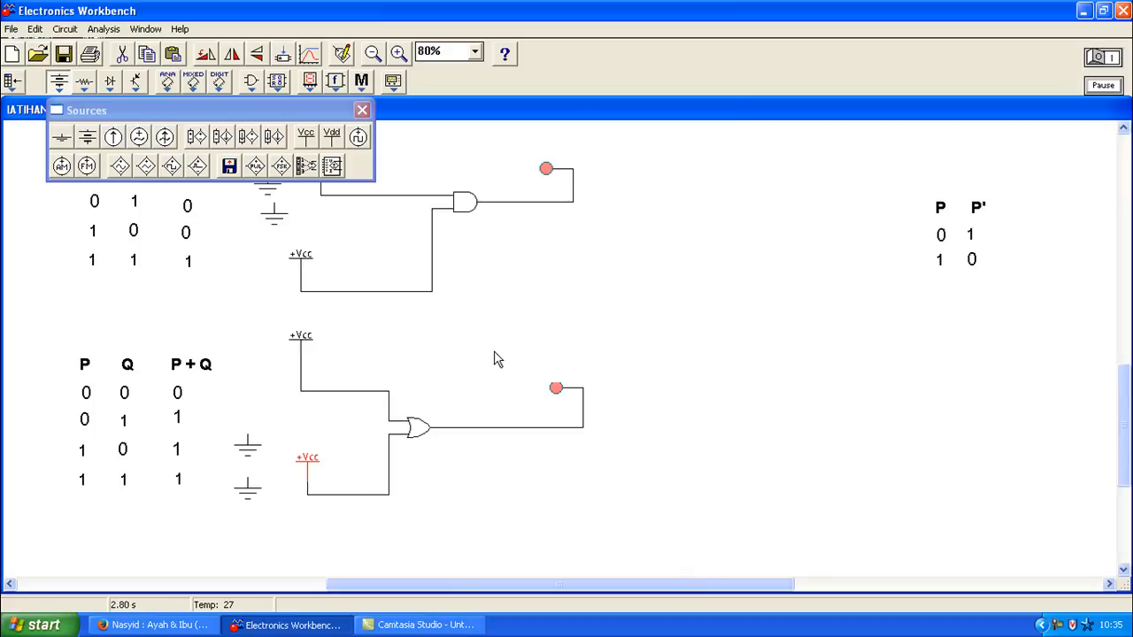
click(604, 381)
Step: Highlight the OR circuit and its truth table to compare with the 1 1 → 1 row
drag(219, 316, 560, 530)
click(616, 416)
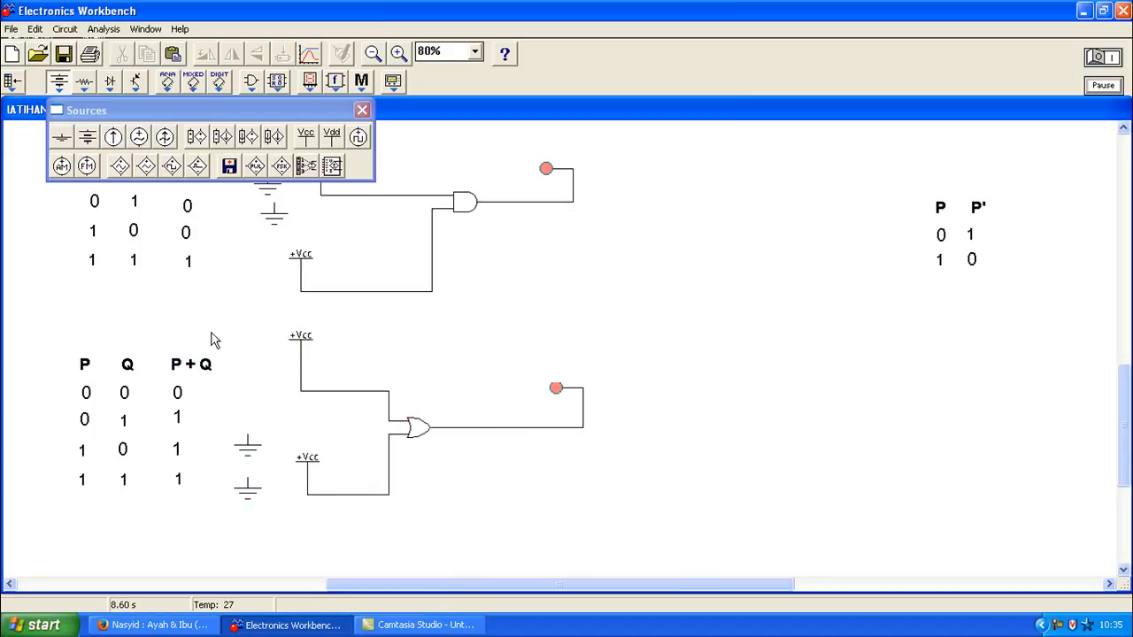
drag(47, 353, 232, 506)
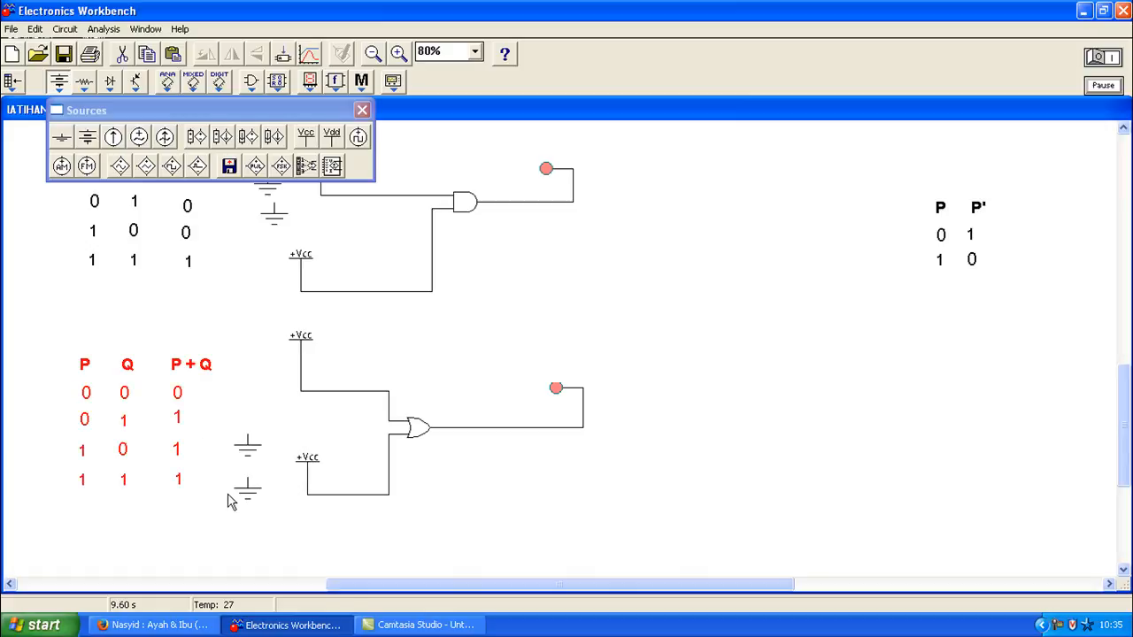
click(627, 364)
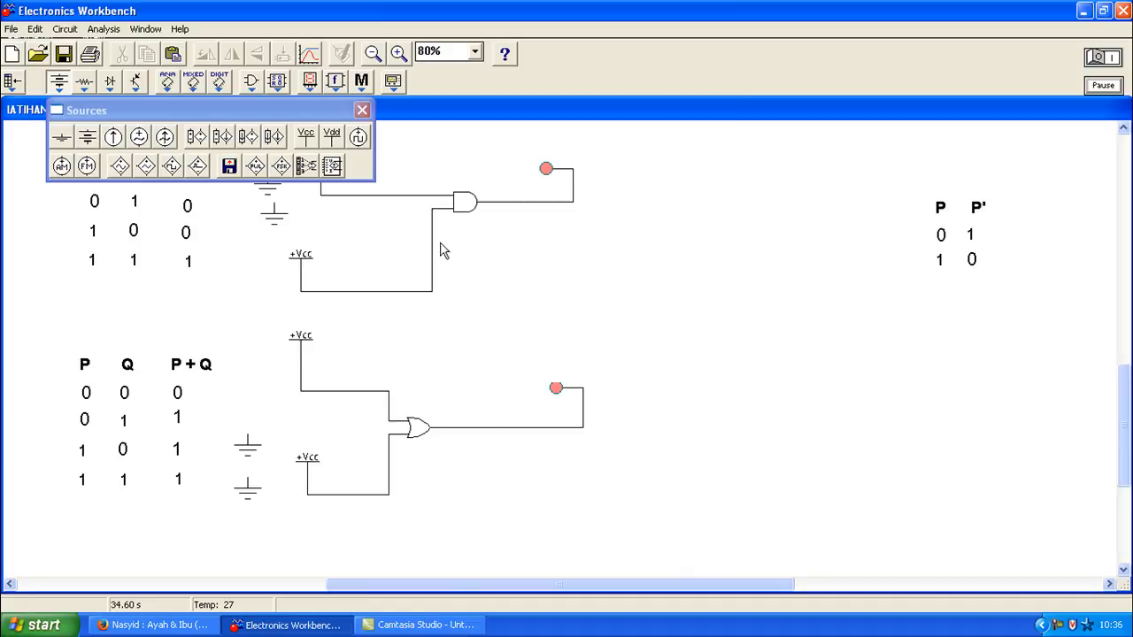
Step: Place a NOT gate below the P P' table with a red probe to its right
click(252, 81)
drag(307, 137, 885, 330)
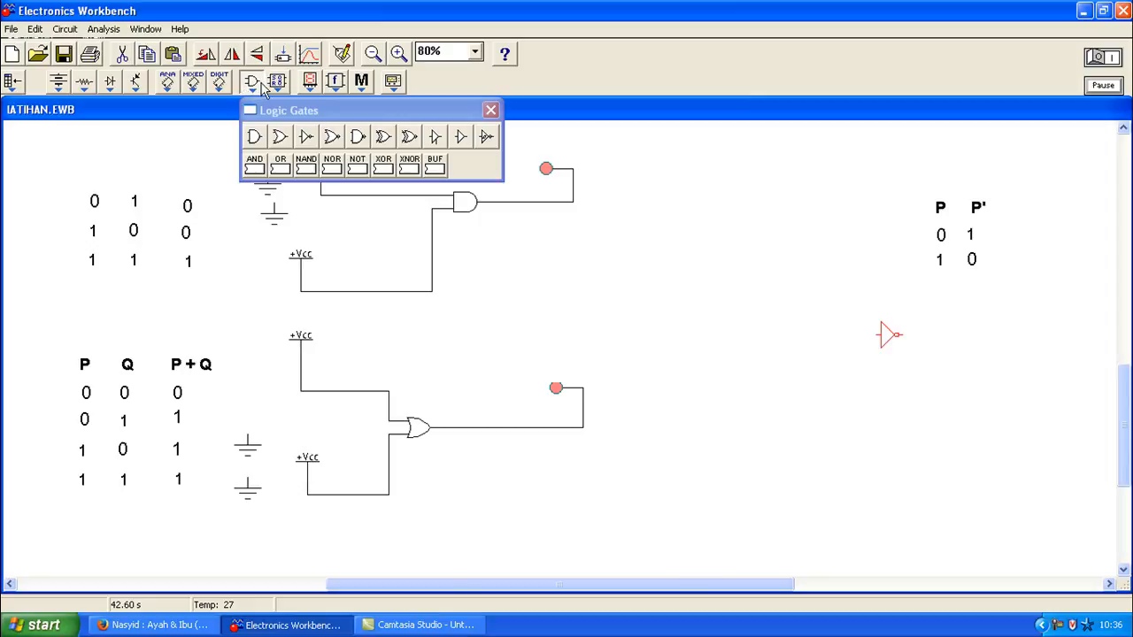
click(310, 81)
drag(404, 146, 976, 337)
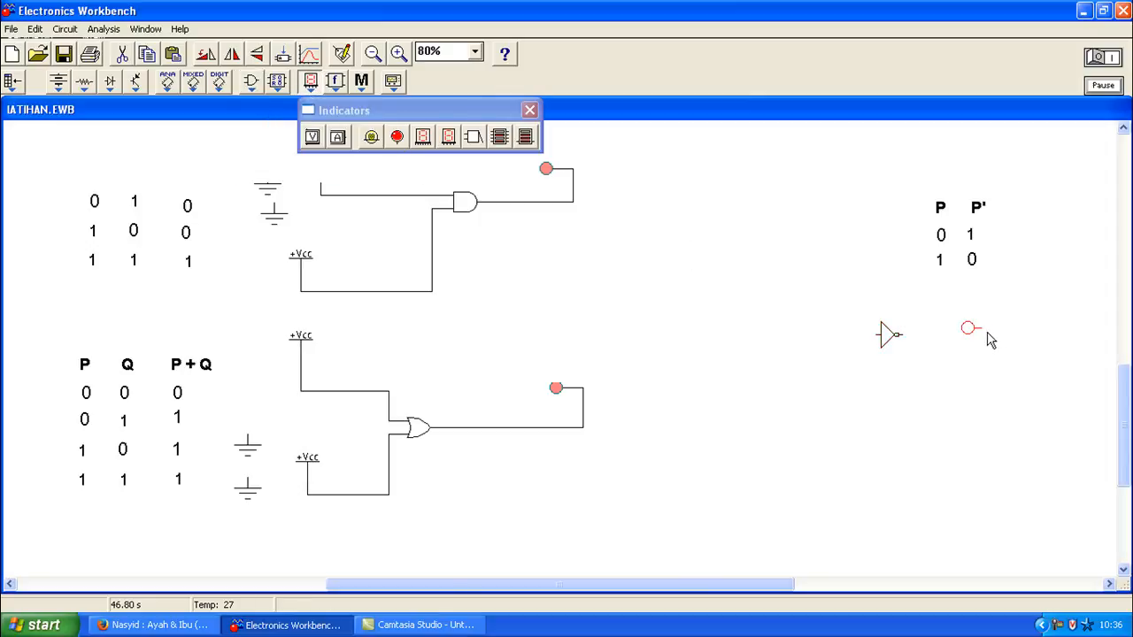
Step: Wire the probe to the NOT output, ground its input, and simulate so the probe lights
click(1094, 64)
drag(939, 360, 898, 334)
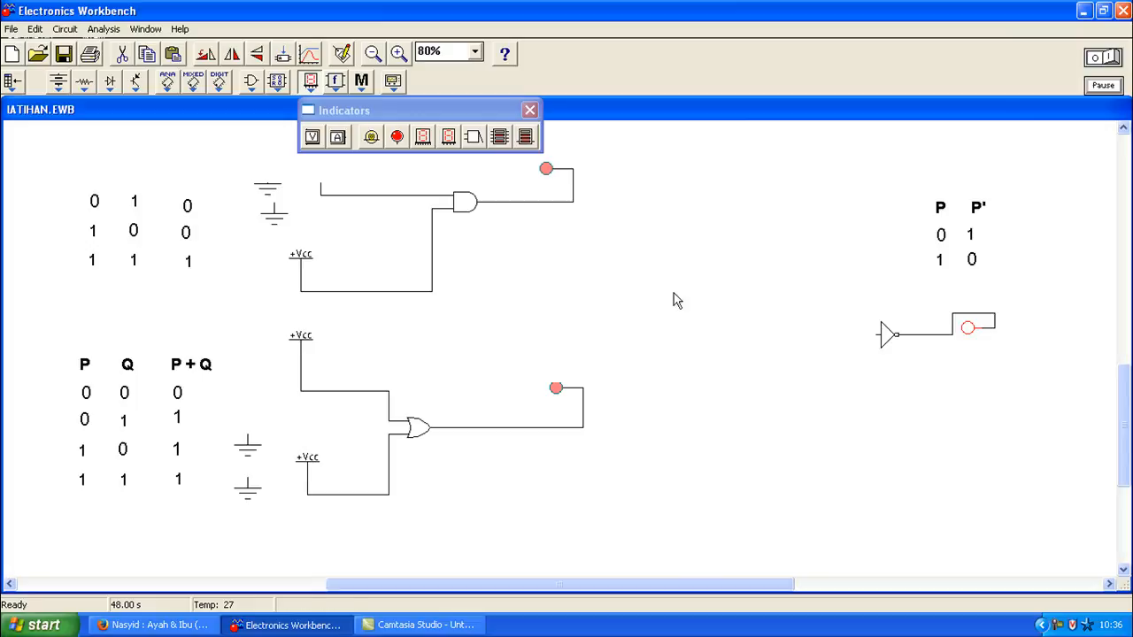
drag(267, 191, 880, 337)
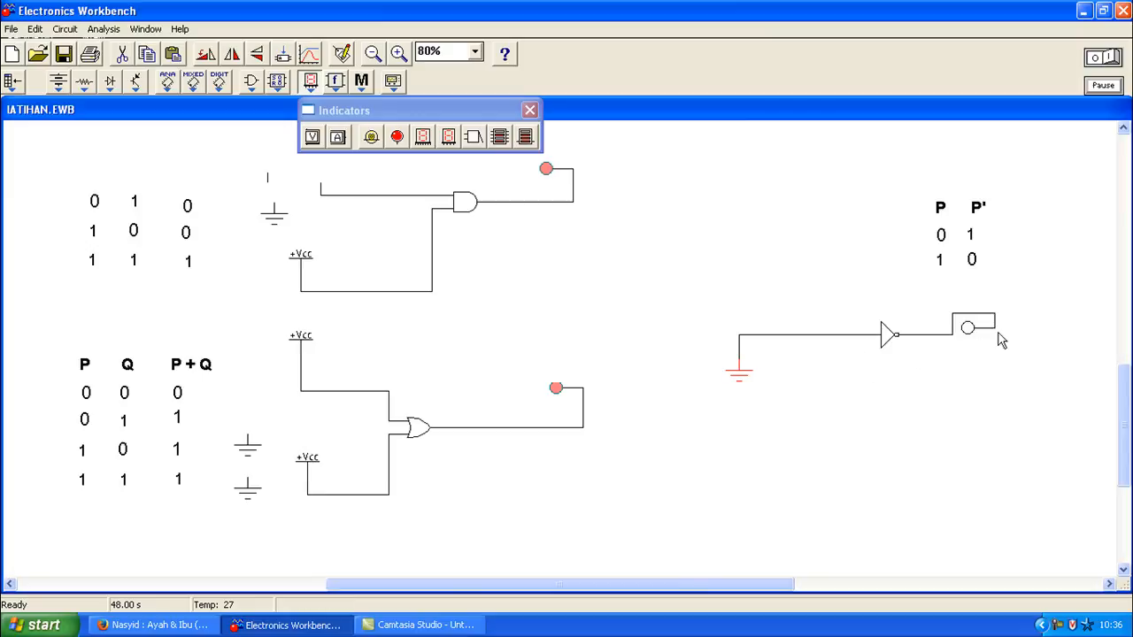
click(1106, 60)
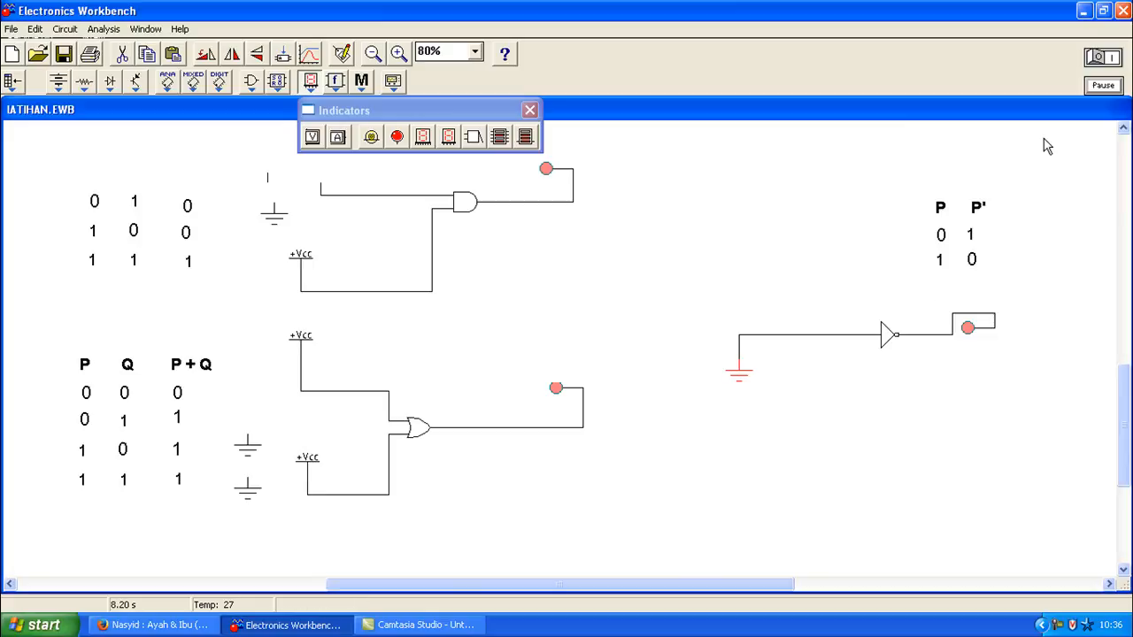
click(1097, 58)
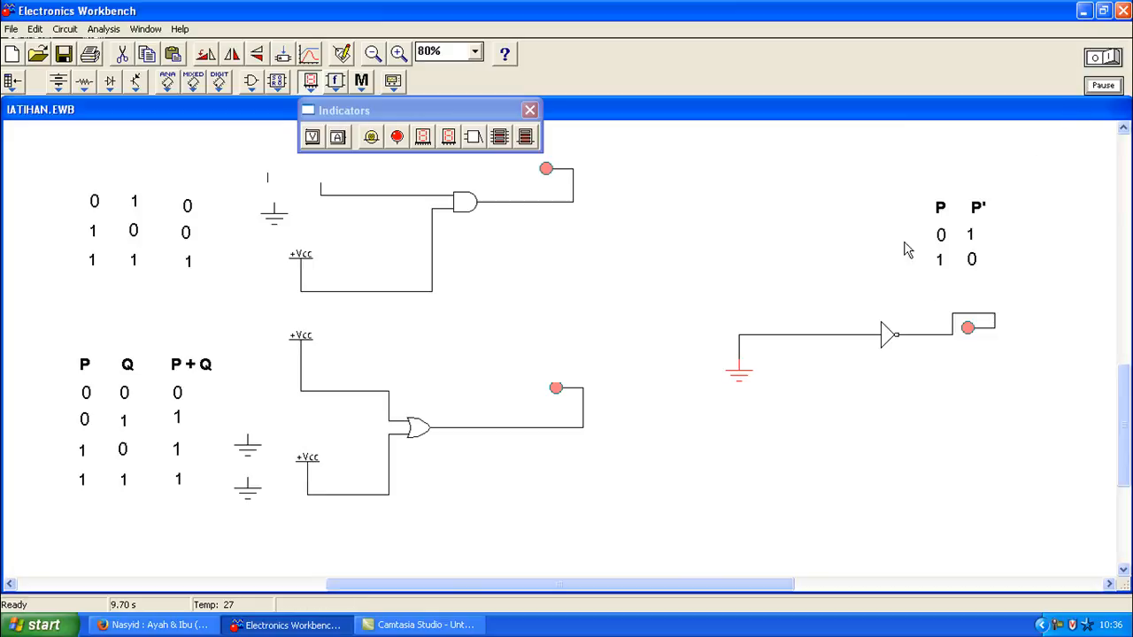
Step: Delete the ground wire feeding the NOT gate's input
click(759, 334)
key(Delete)
click(542, 361)
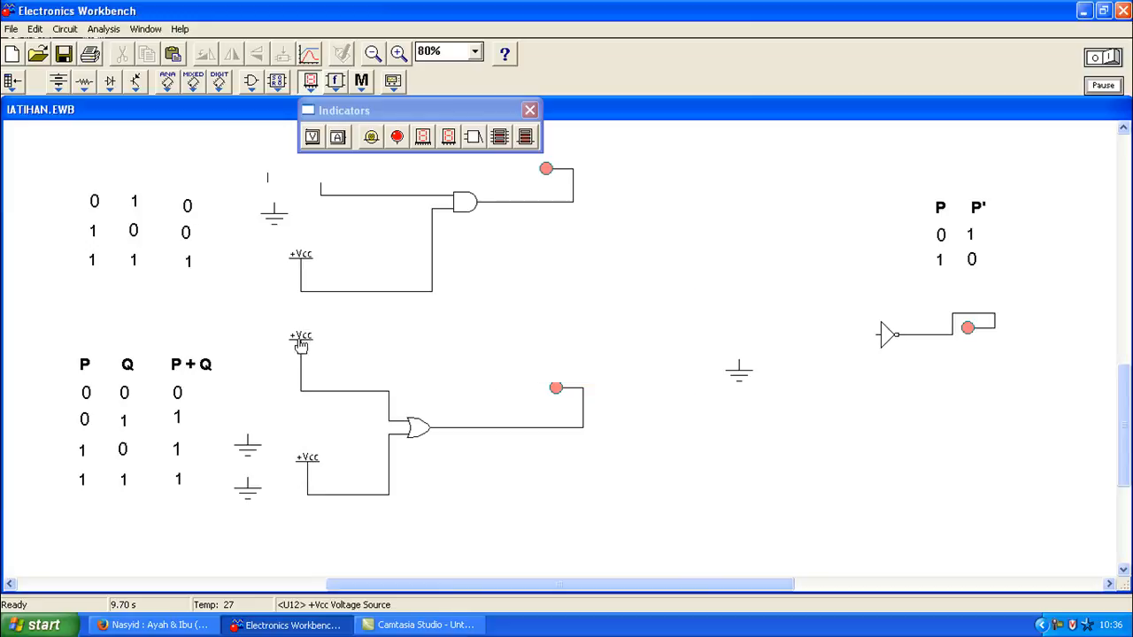
Step: Feed the NOT gate's input from a +Vcc source and simulate, leaving the probe unlit
click(59, 81)
mouse_move(309, 142)
mouse_down()
mouse_move(1078, 326)
mouse_move(809, 284)
mouse_move(877, 334)
mouse_up()
click(1113, 60)
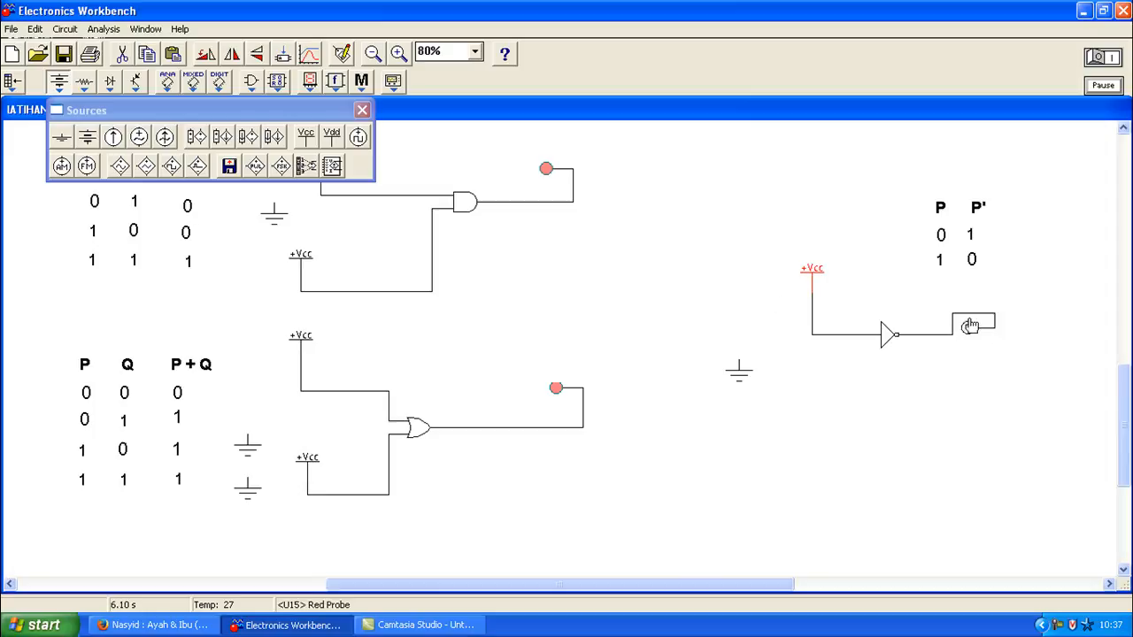
drag(1128, 413, 1131, 403)
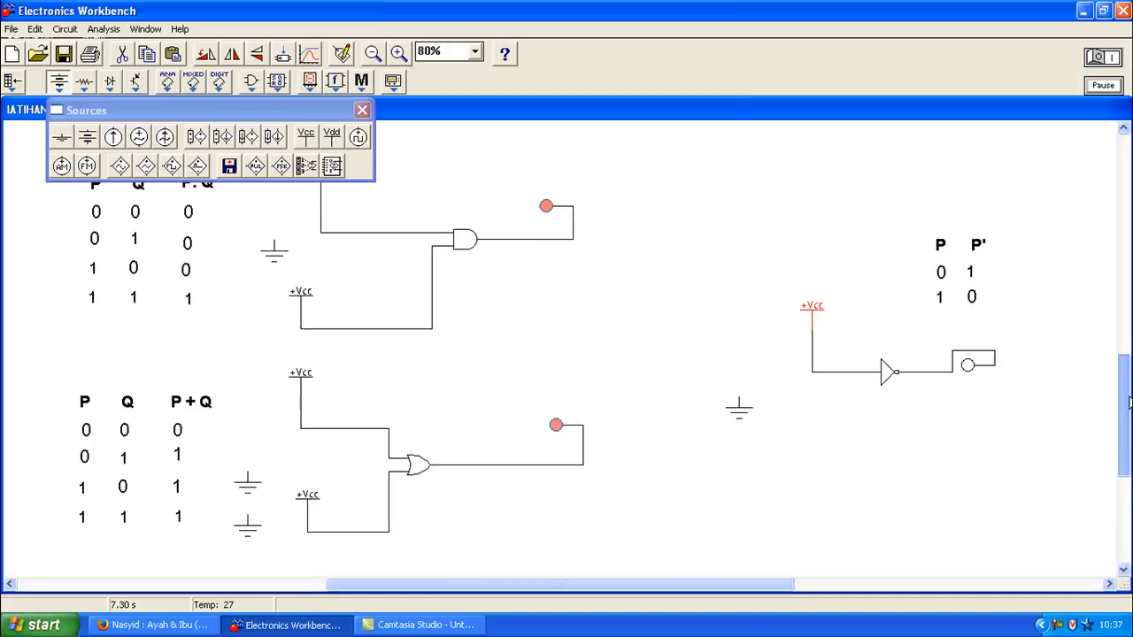